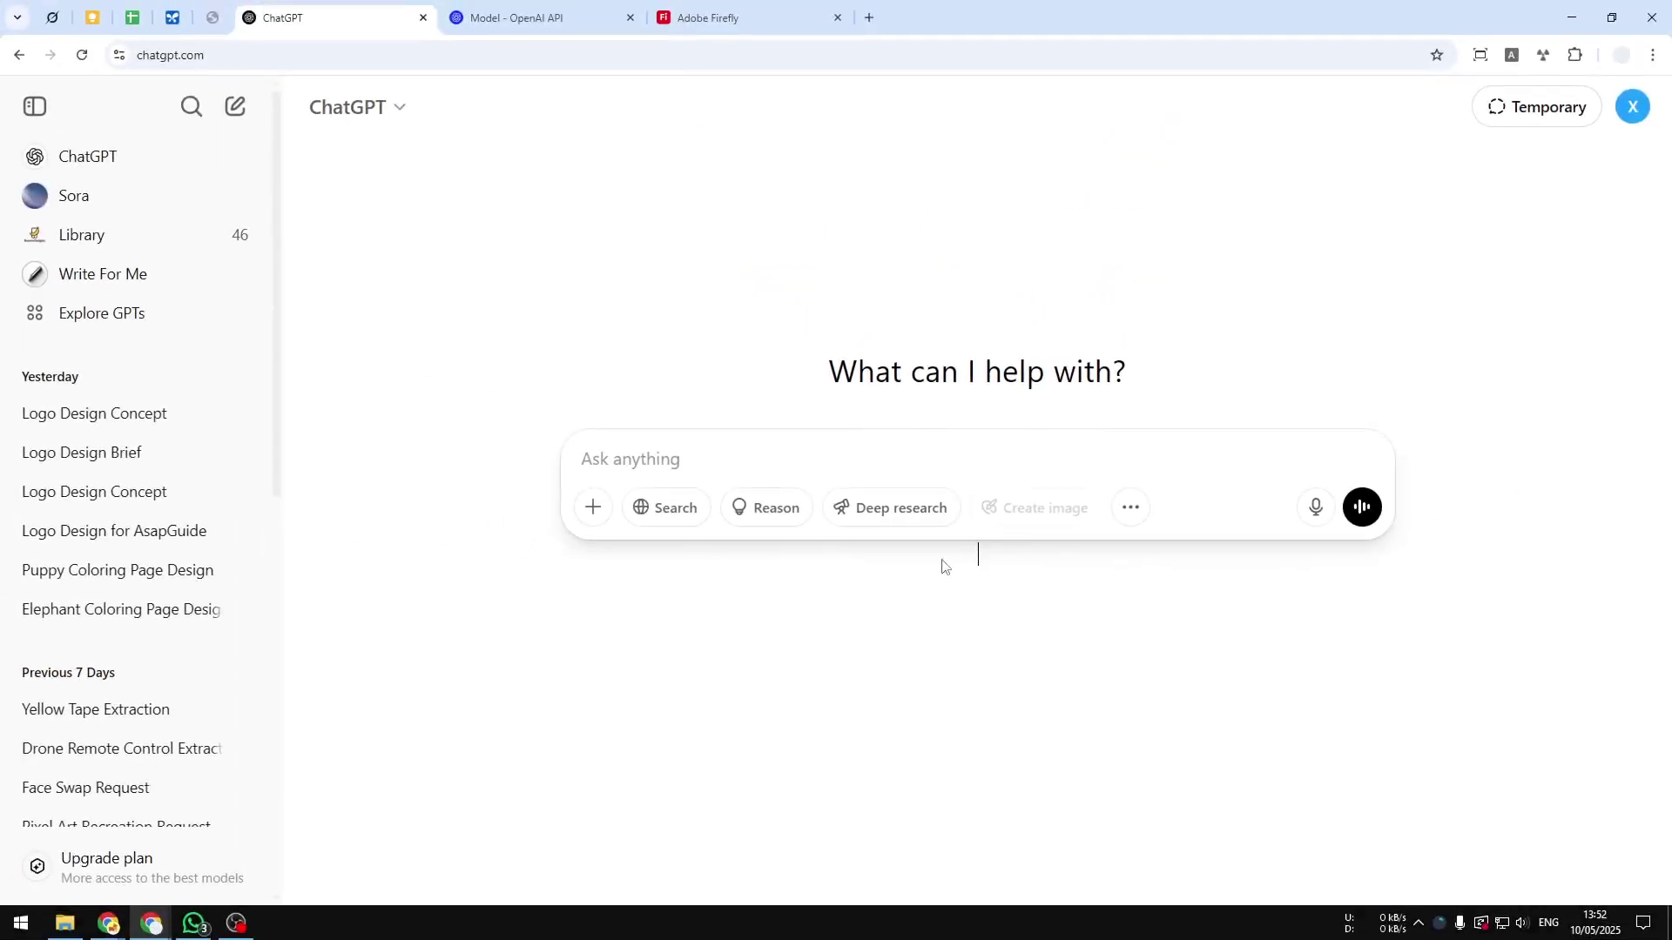
Check the GPT Image 1 documentation and the Adobe Firefly model list, then return to ChatGPT.
click(536, 17)
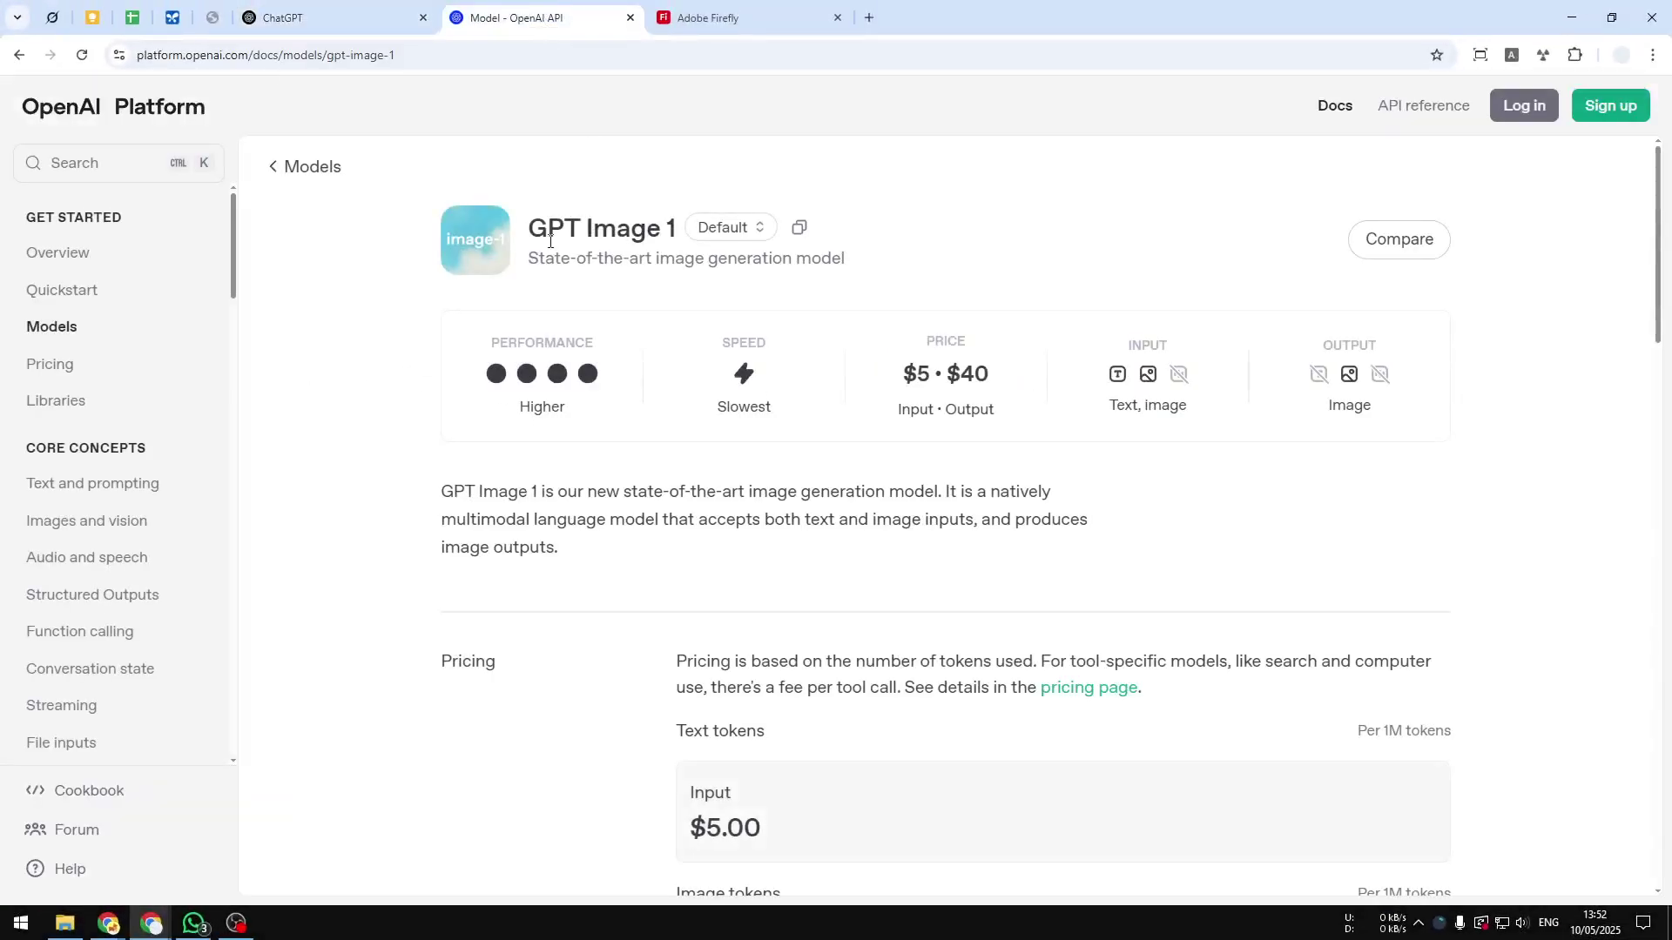
drag(534, 227, 679, 231)
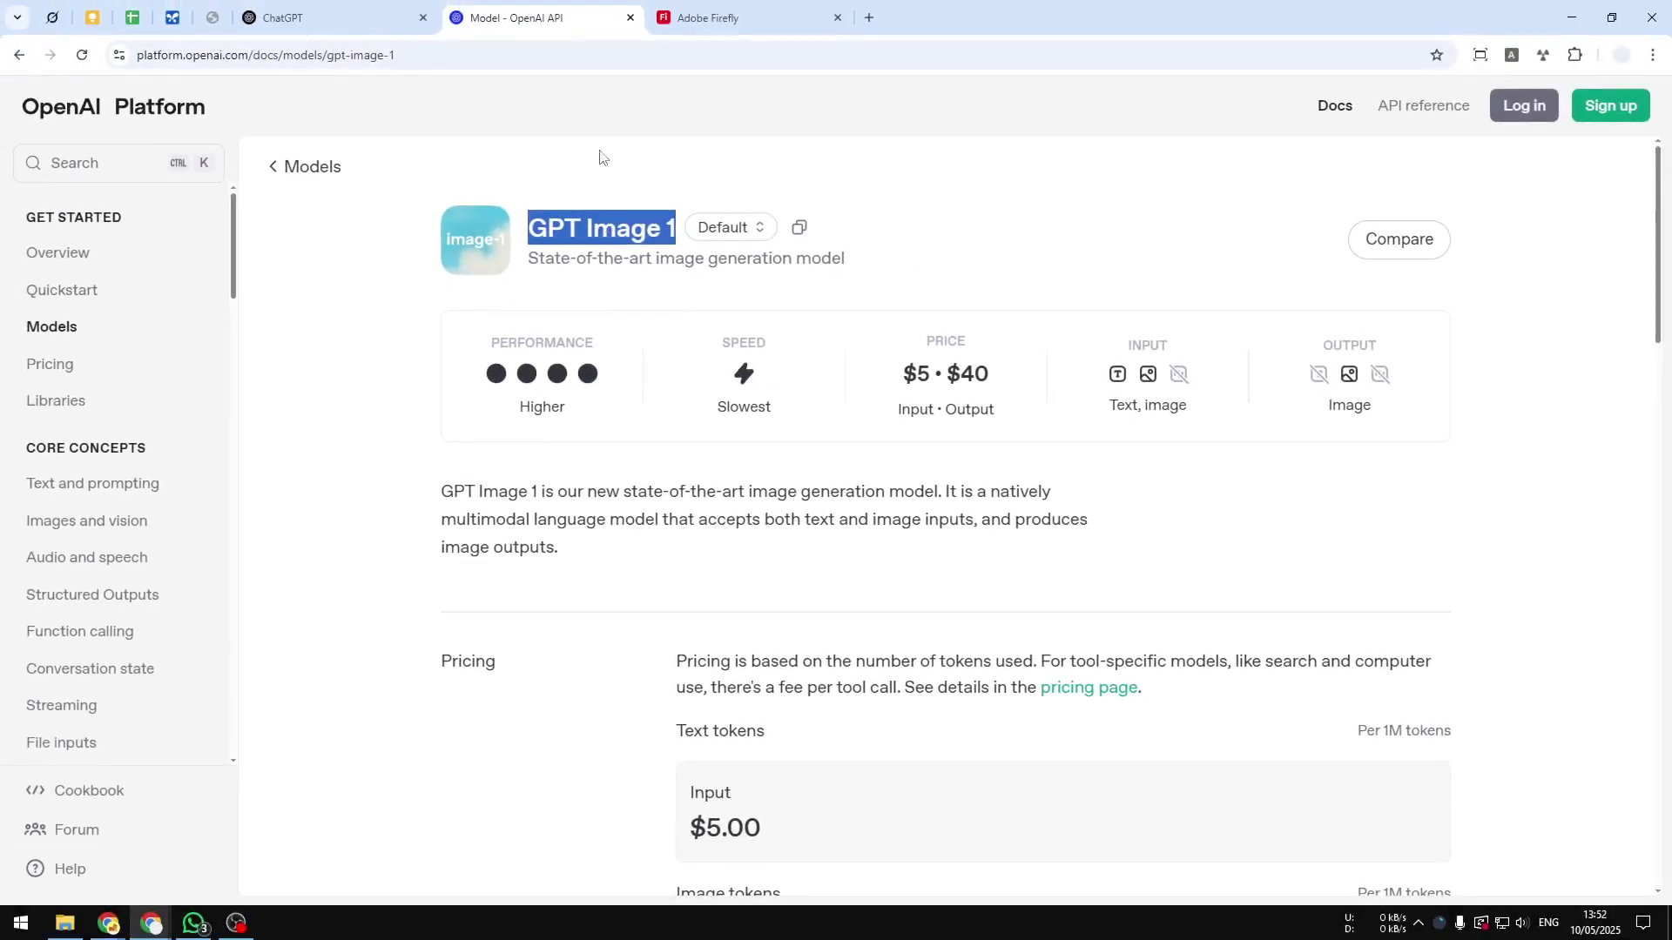
click(387, 12)
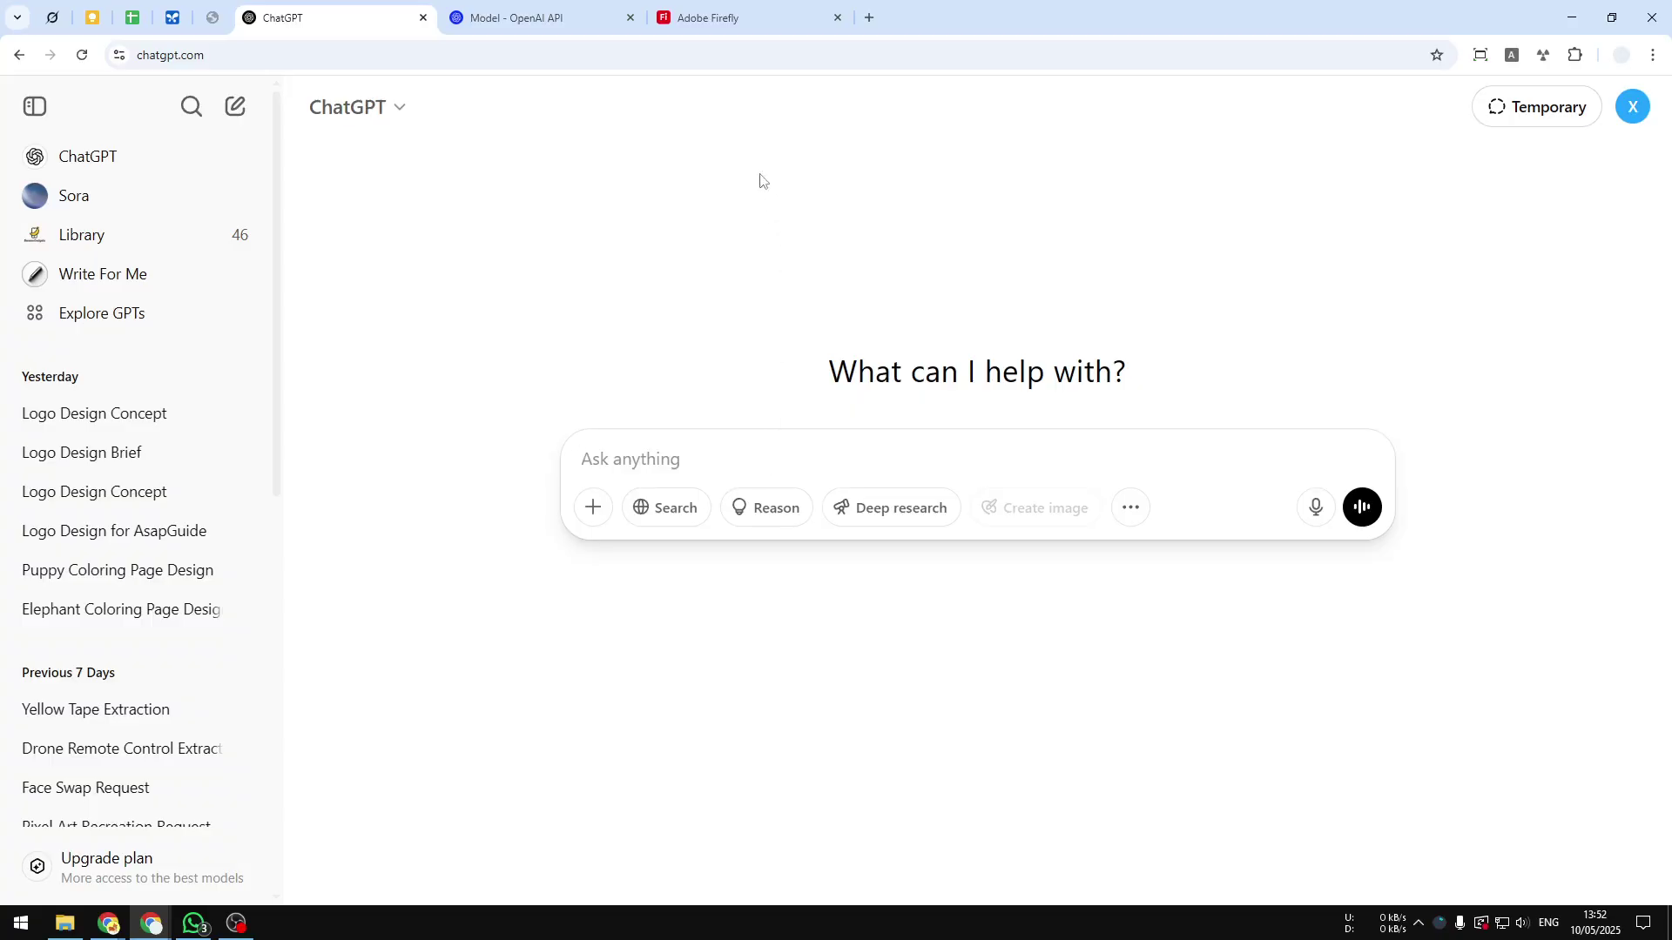
click(742, 10)
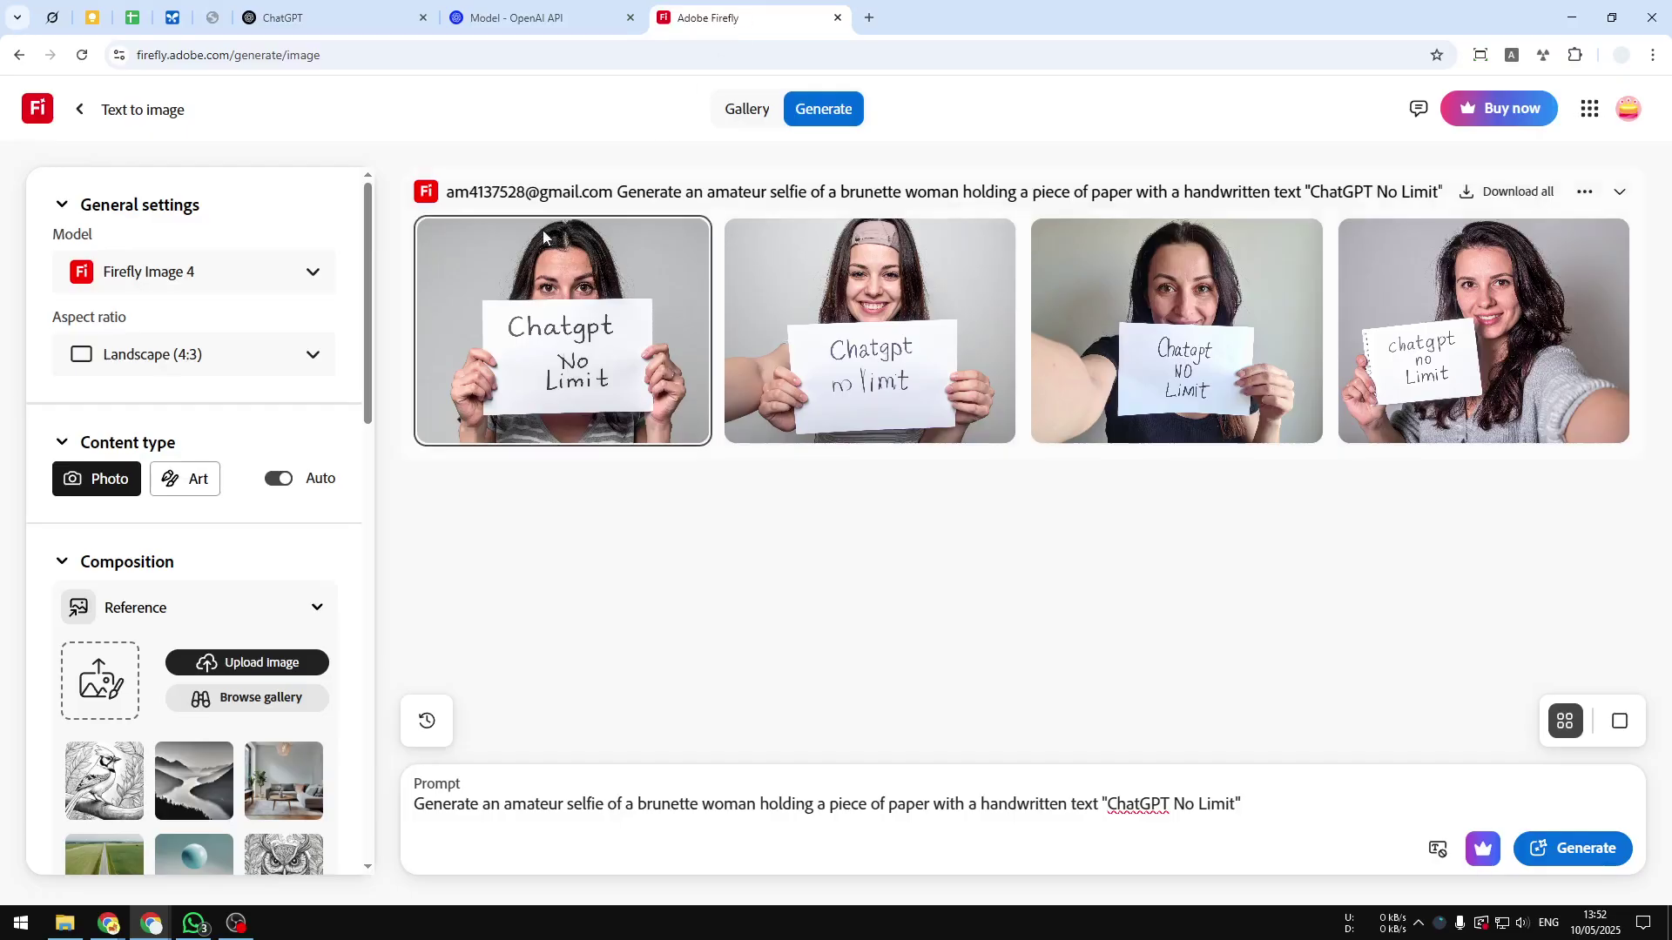
click(248, 271)
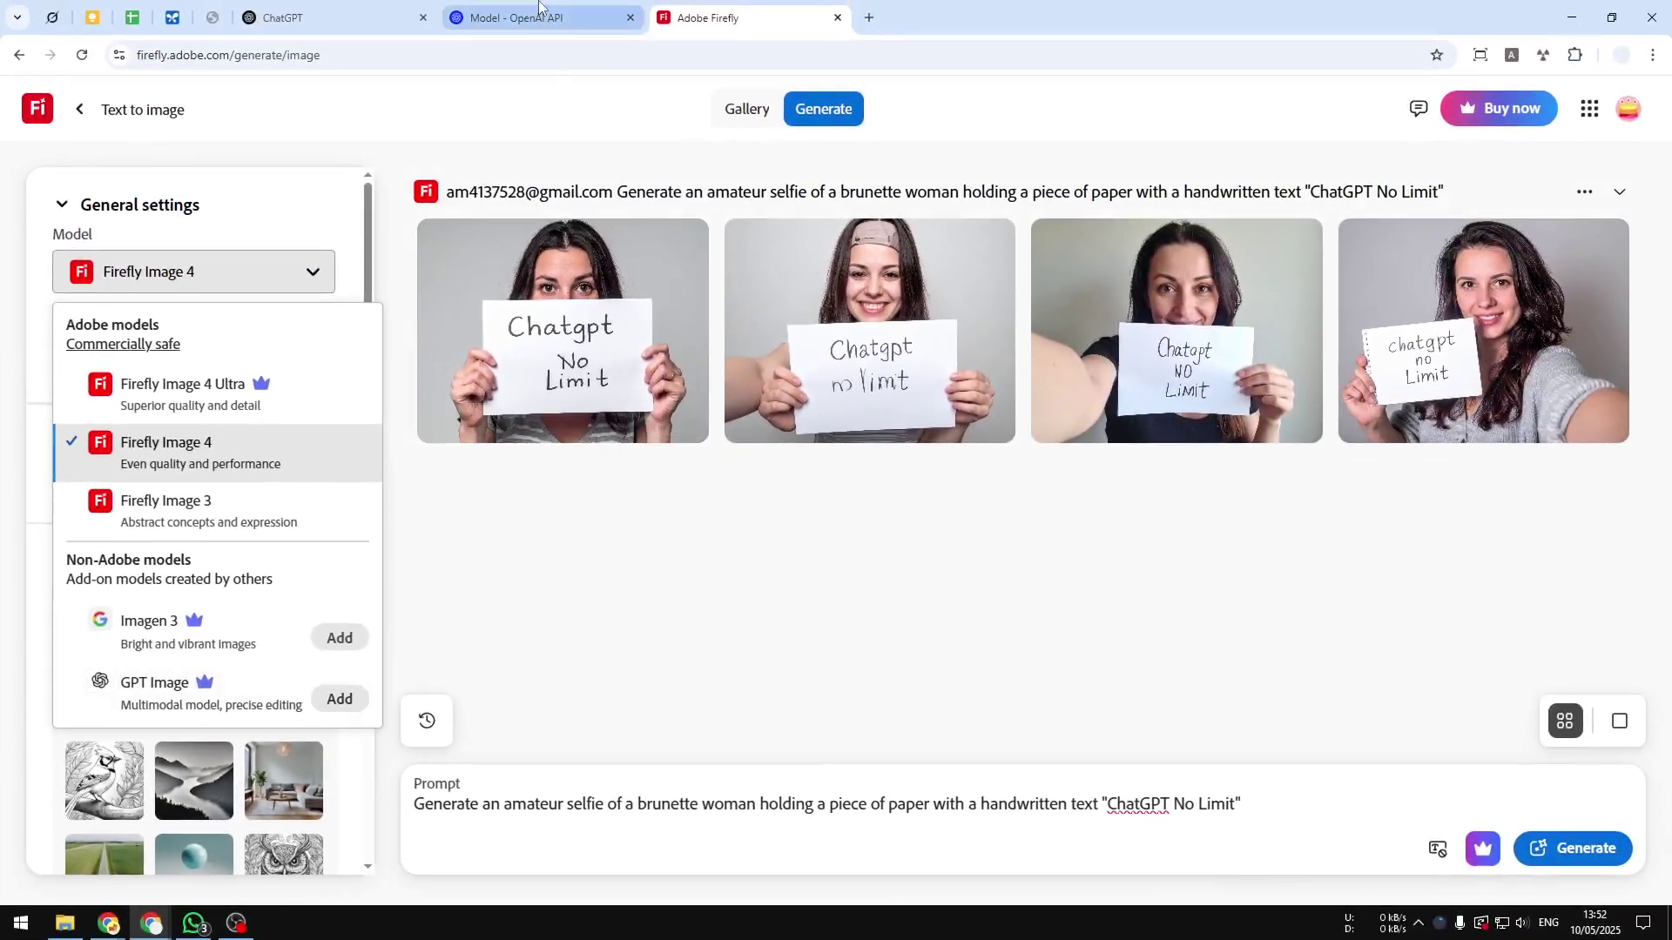
click(365, 12)
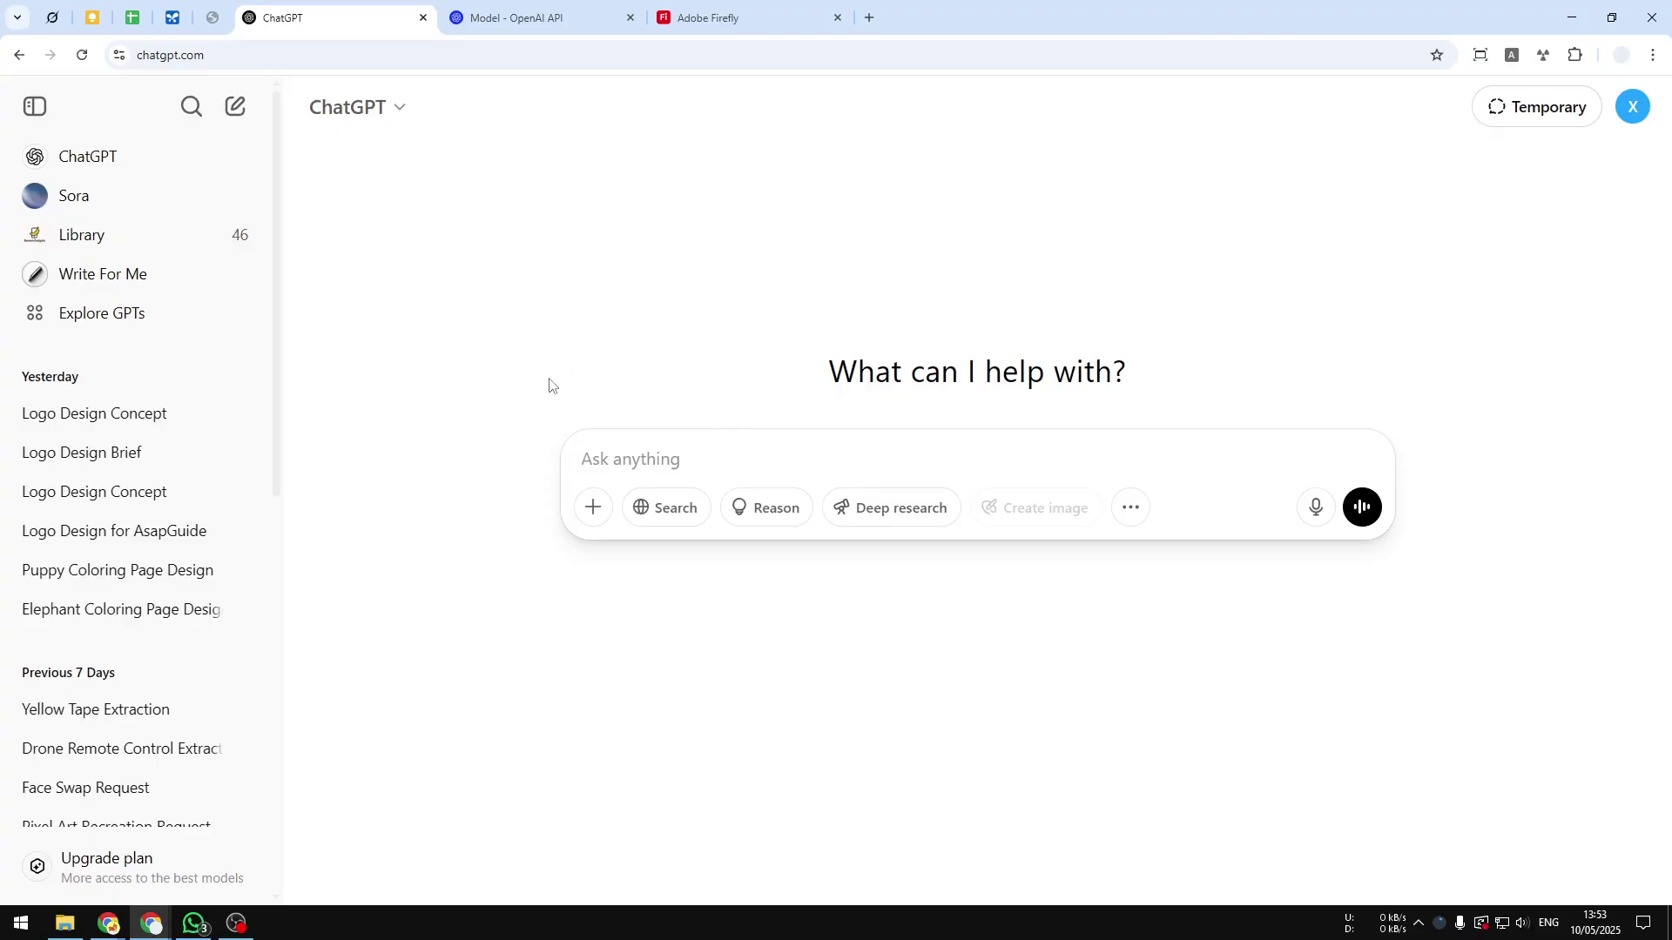
Go to recraft.ai/projects in a new tab and create a new project.
click(868, 15)
text(re)
key(Return)
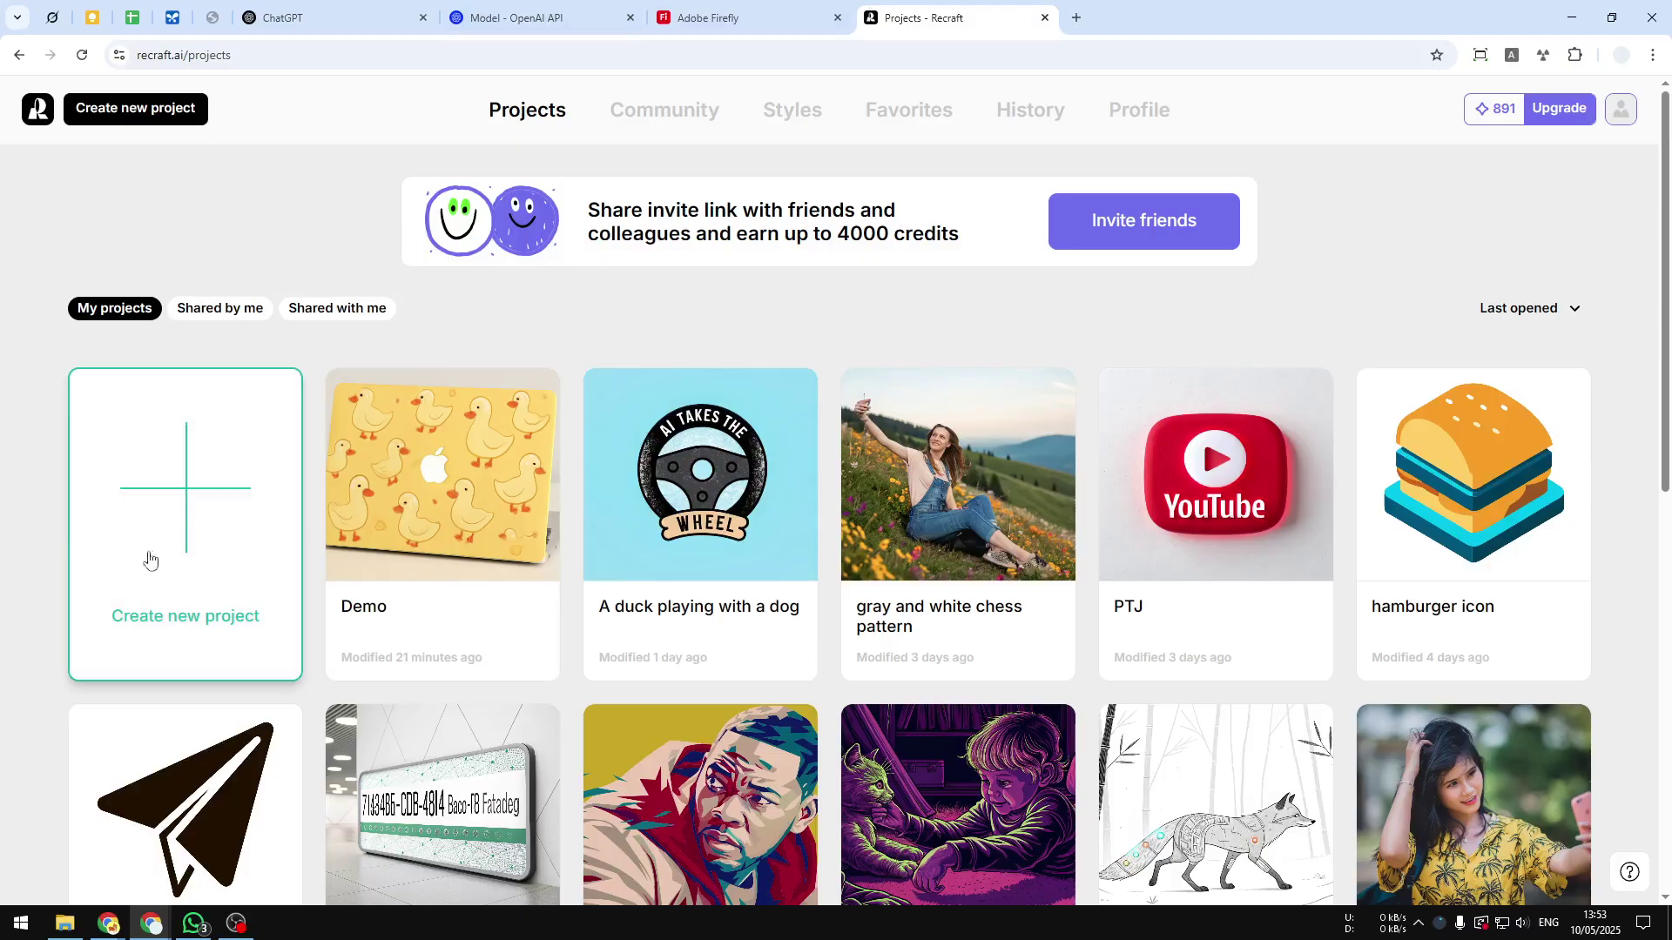
click(203, 551)
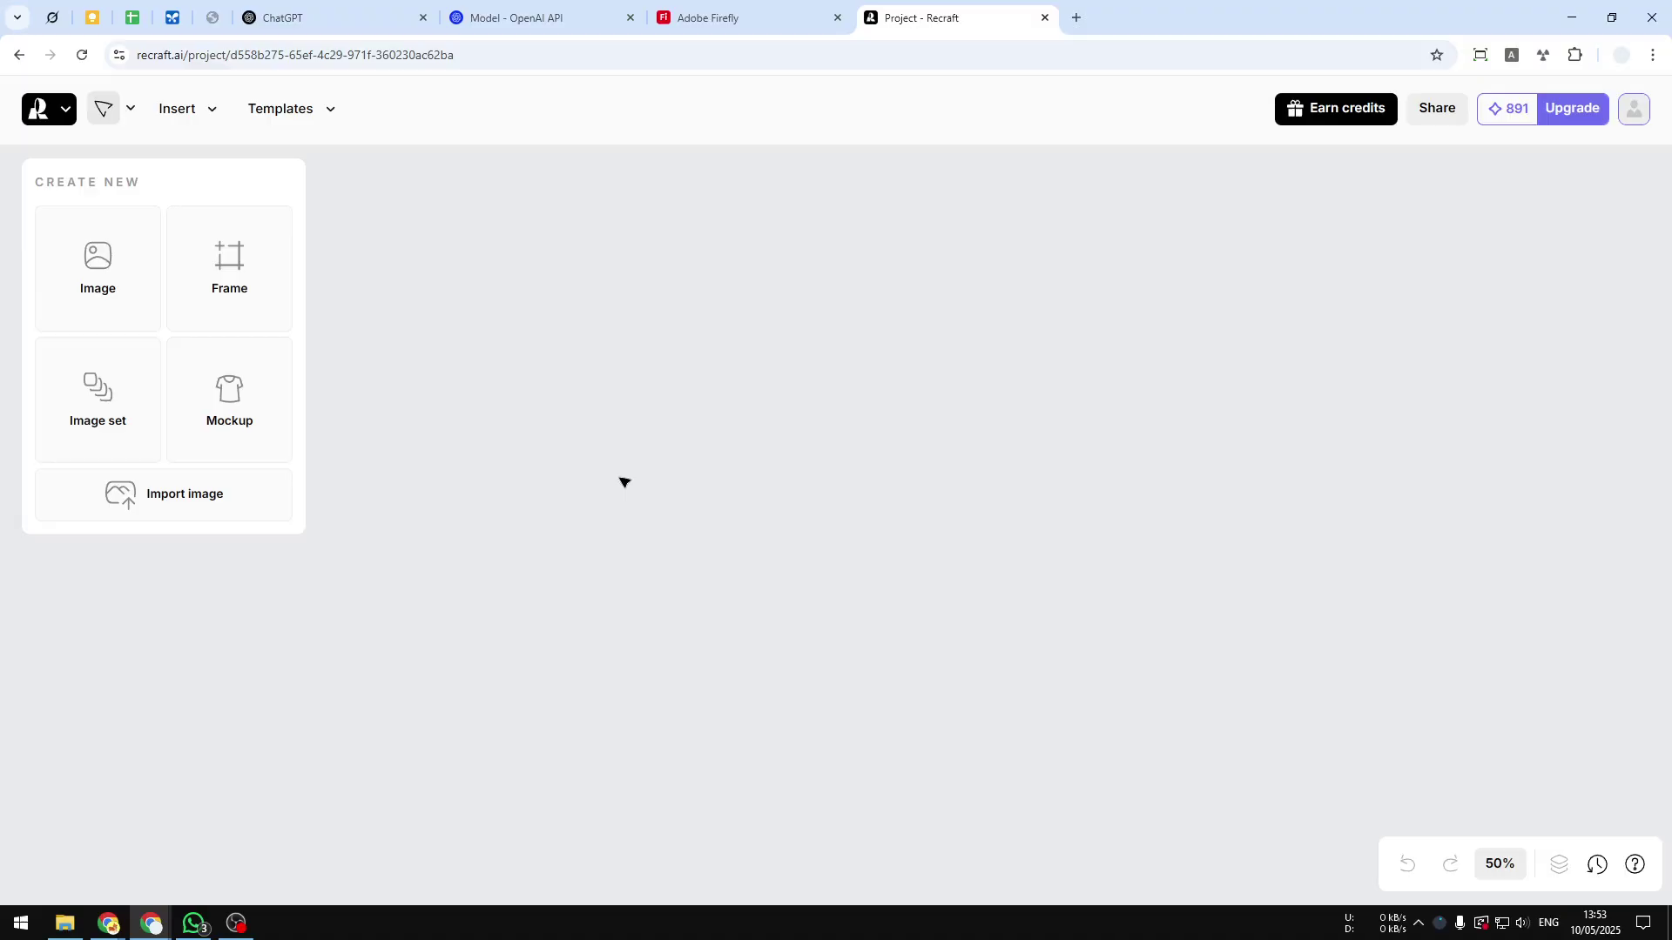
Add an image frame, filter the style library to External models and apply GPT-4o Low.
click(97, 283)
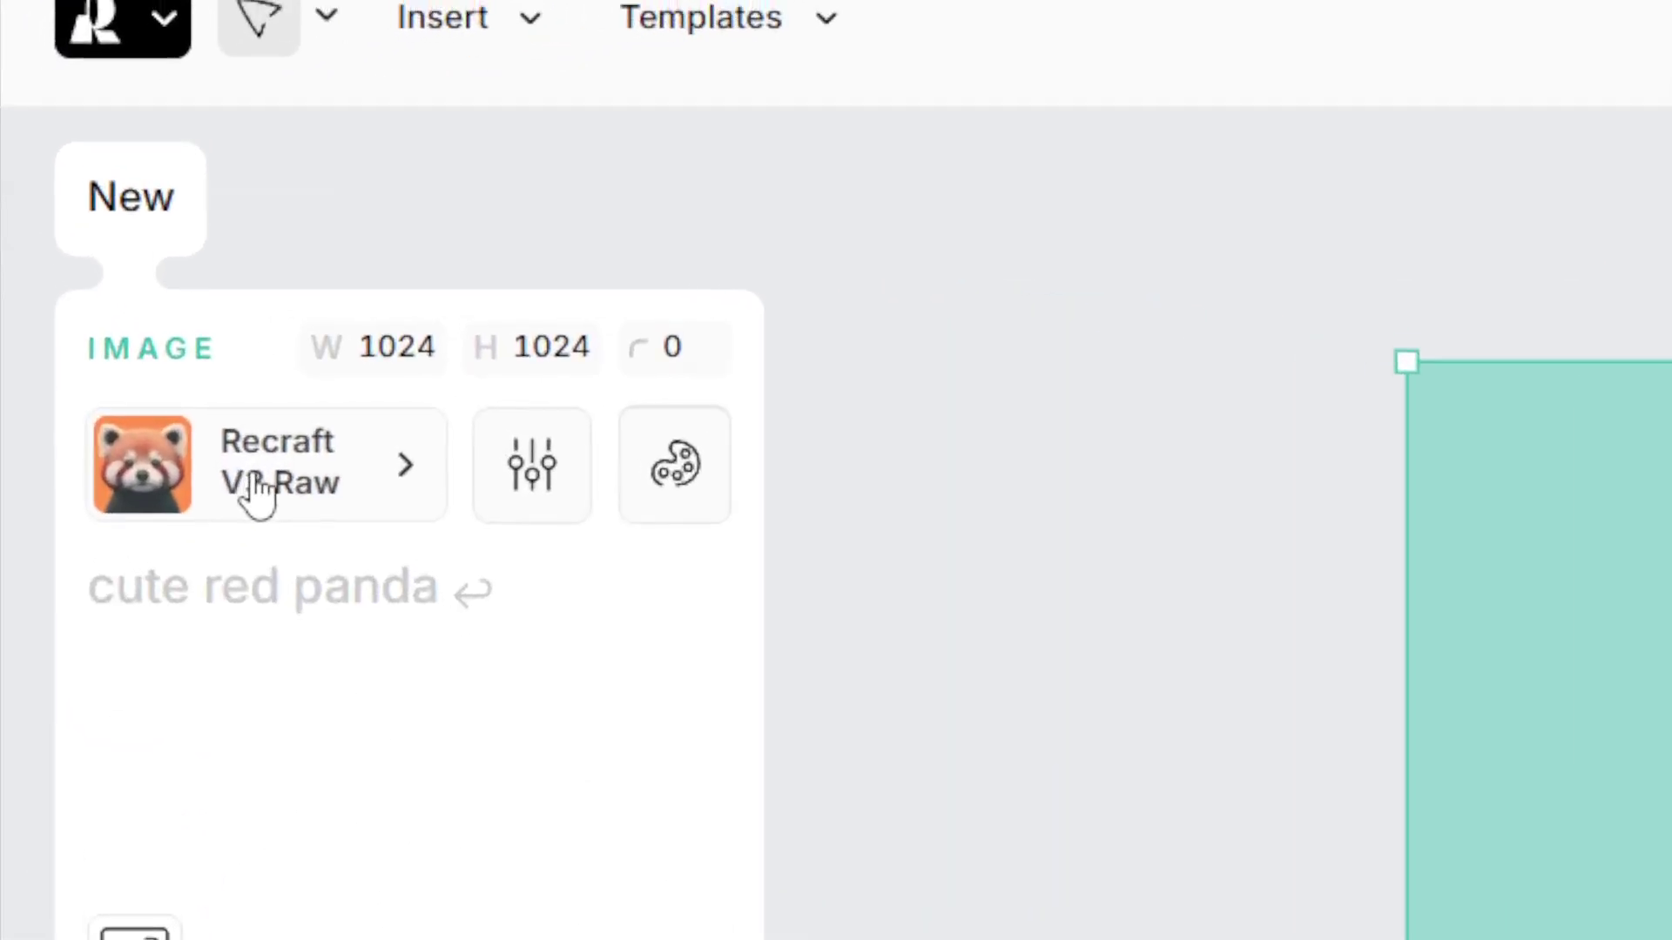
click(256, 492)
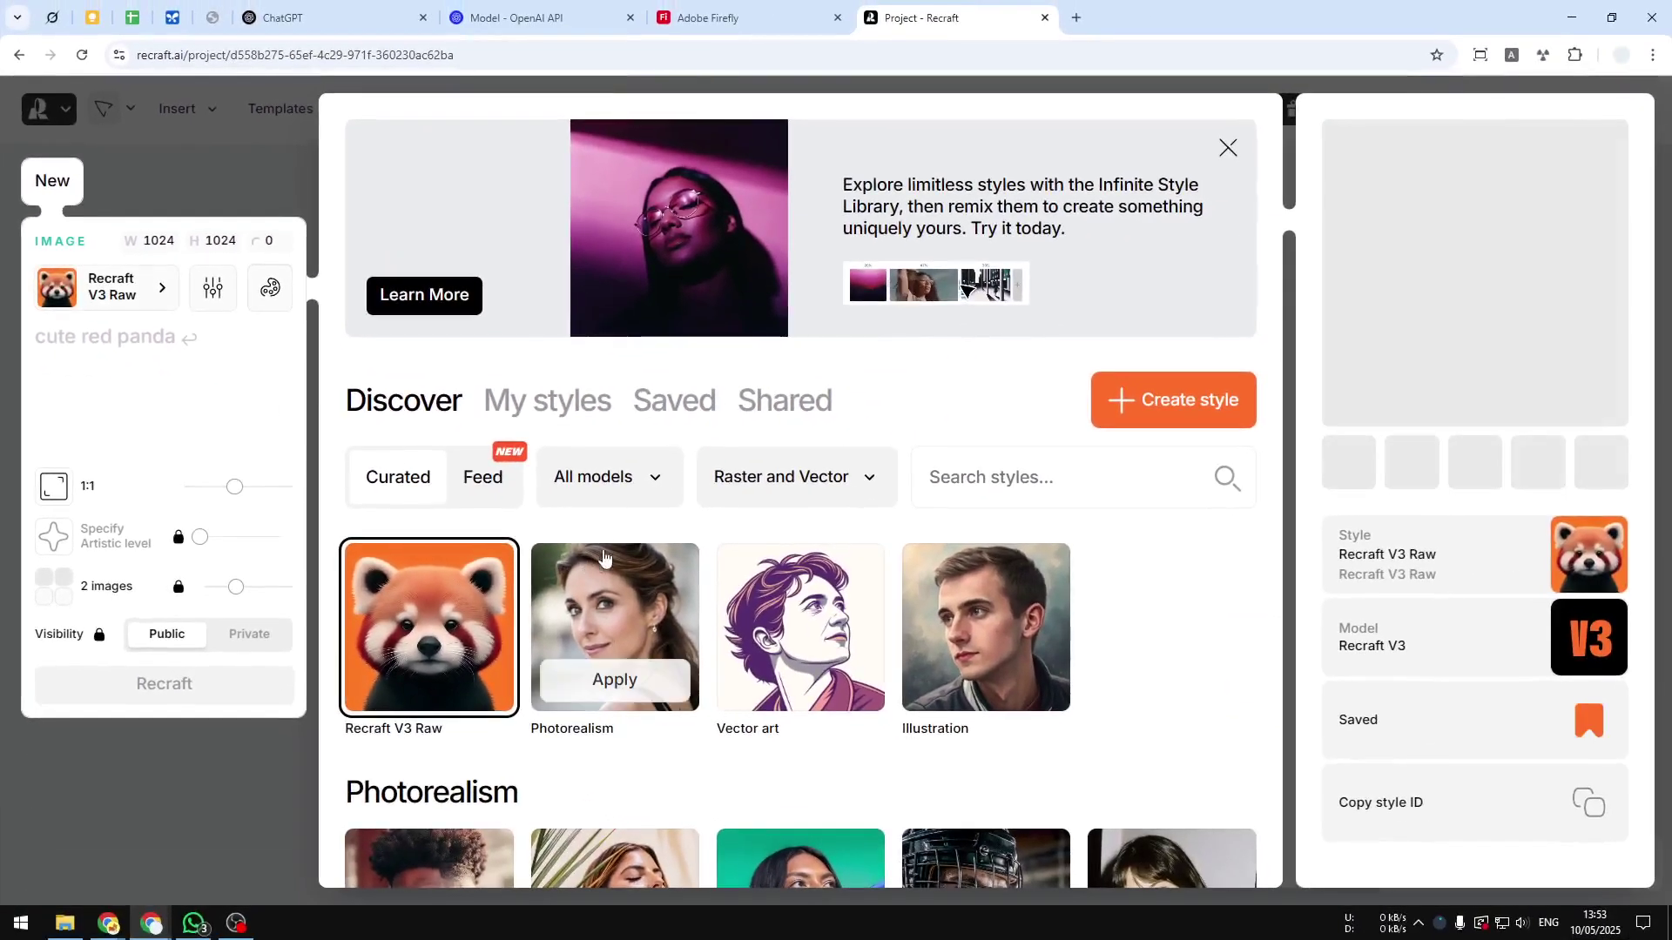
click(610, 477)
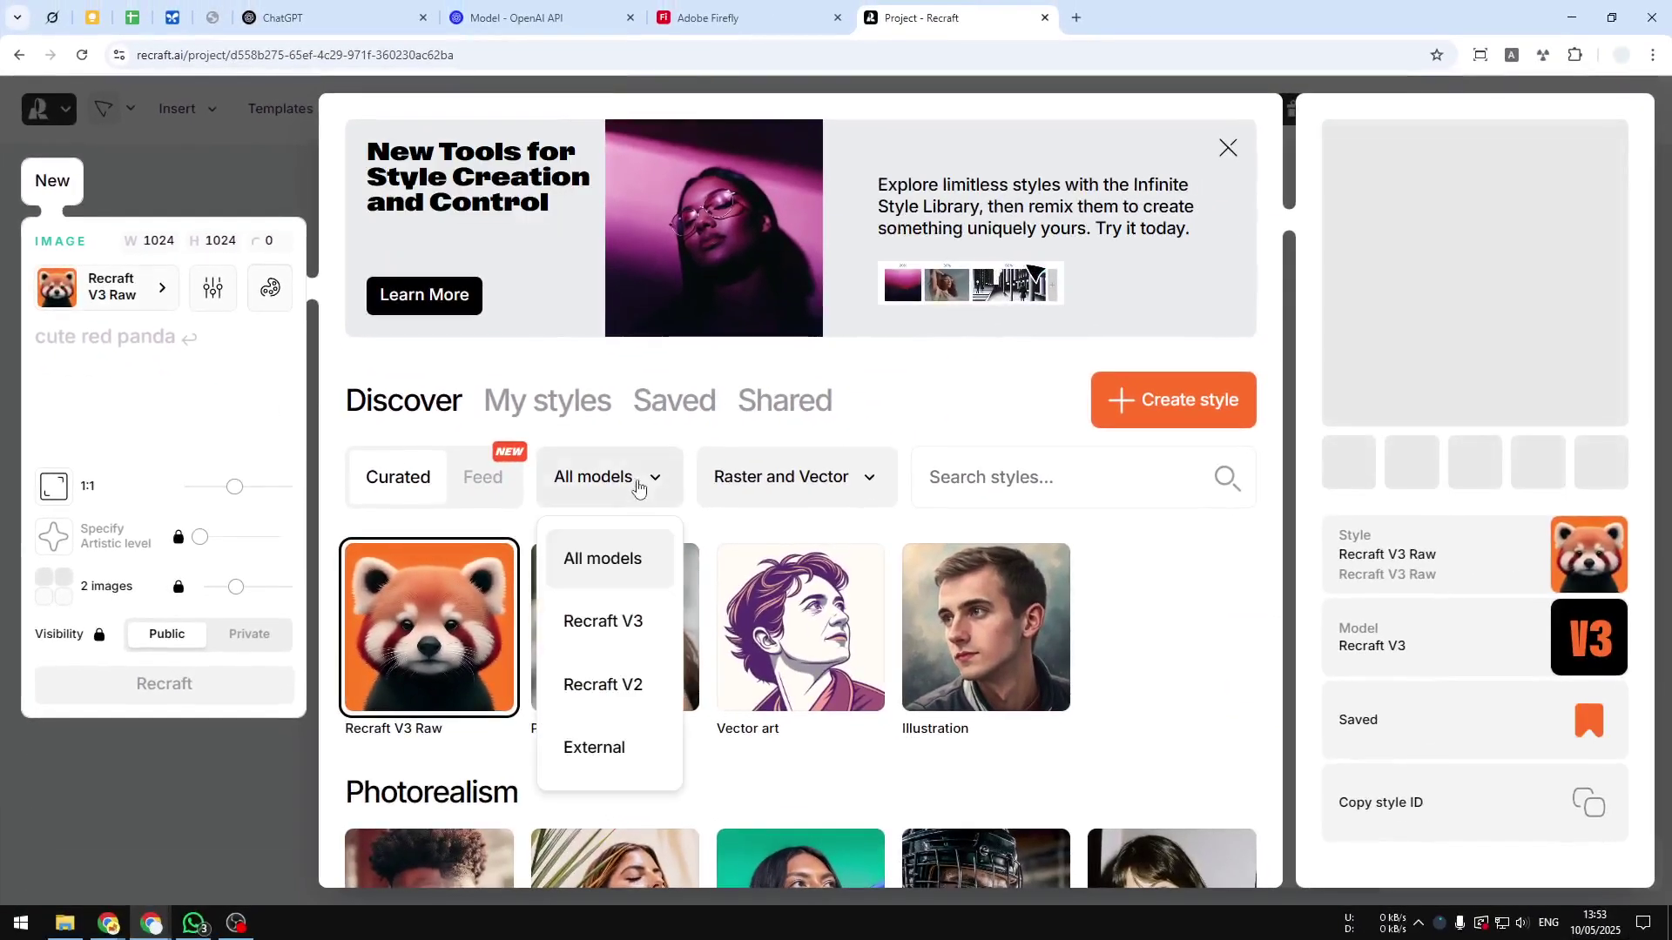
click(588, 749)
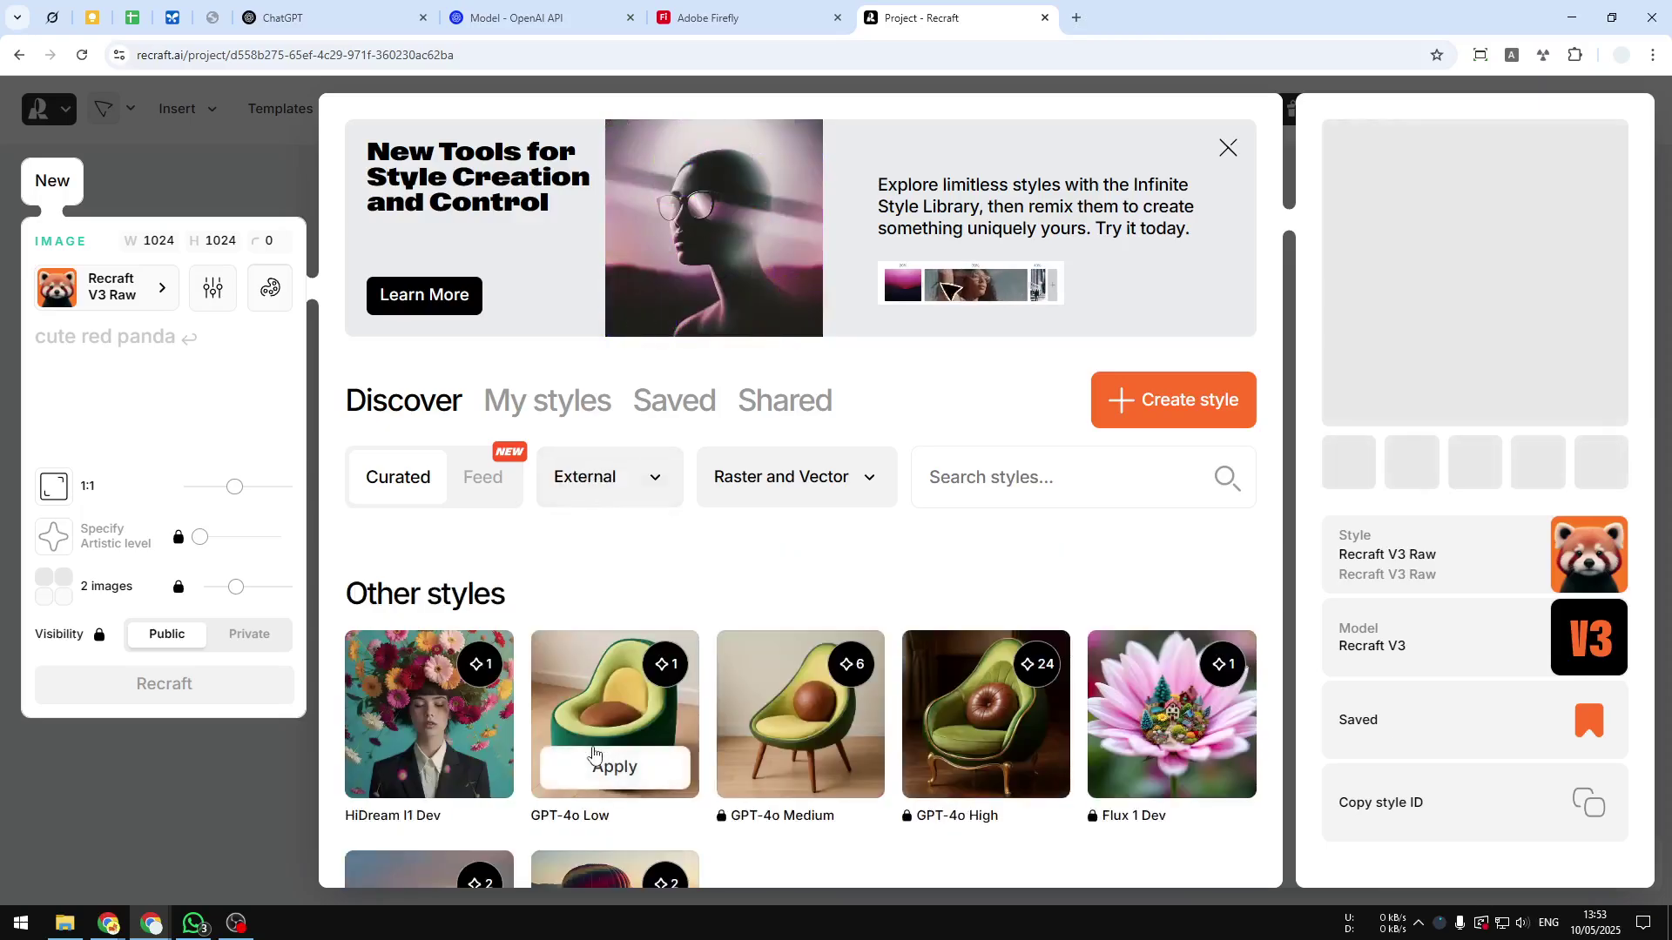
scroll(541, 743, down, 2)
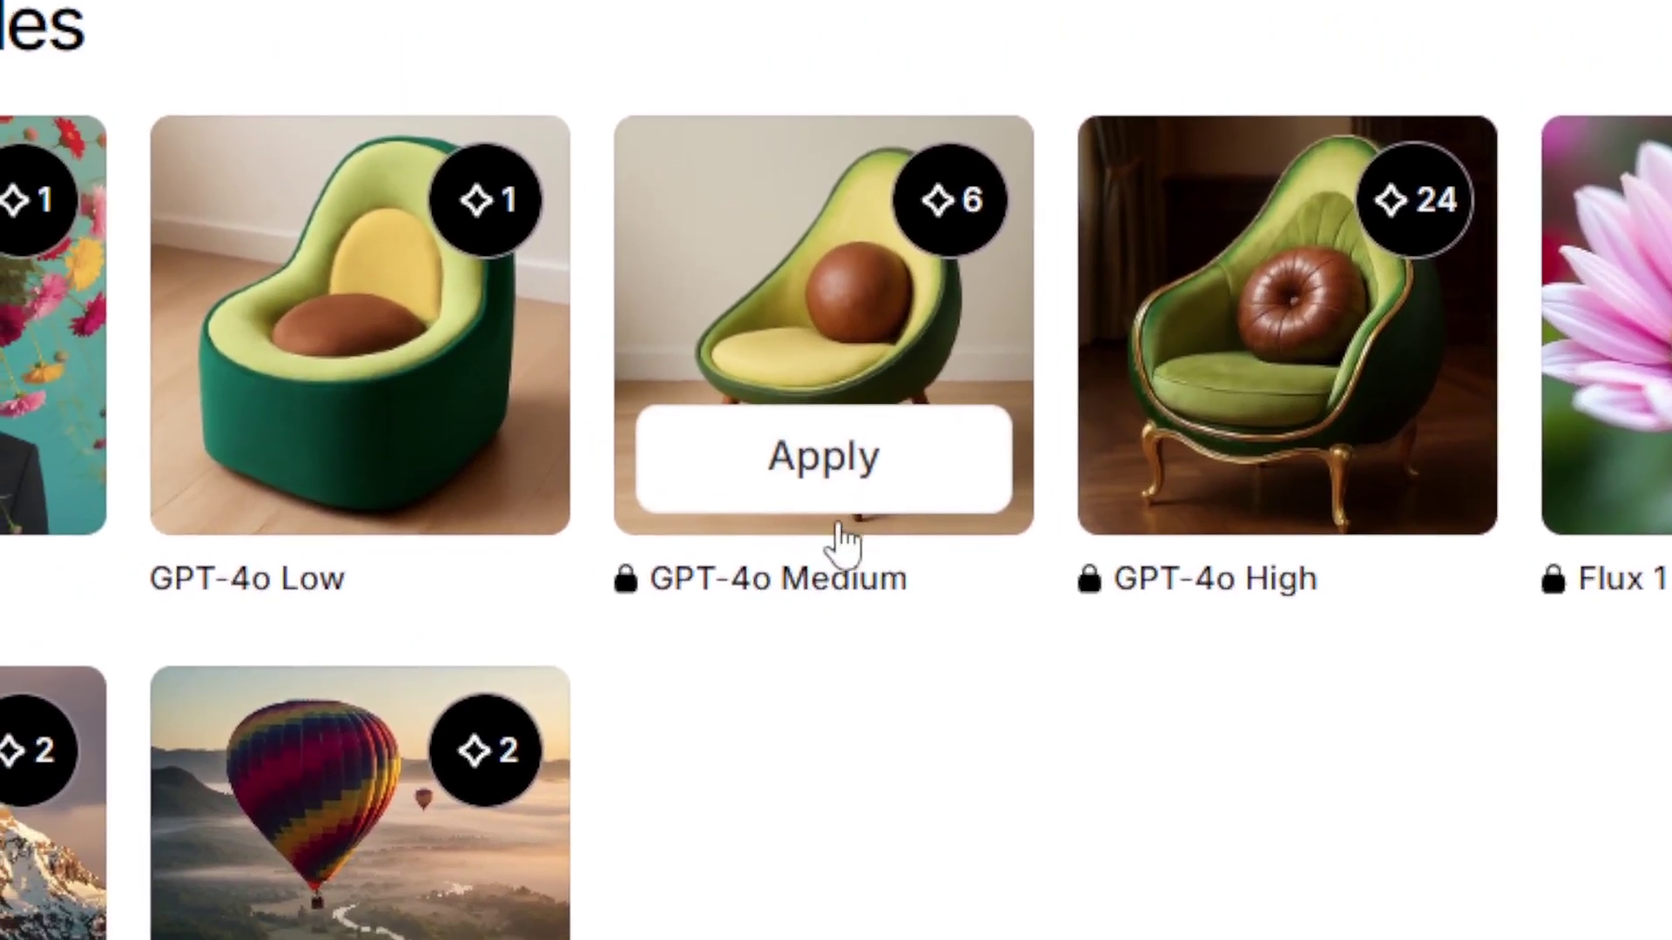
mouse_move(1143, 369)
mouse_move(890, 449)
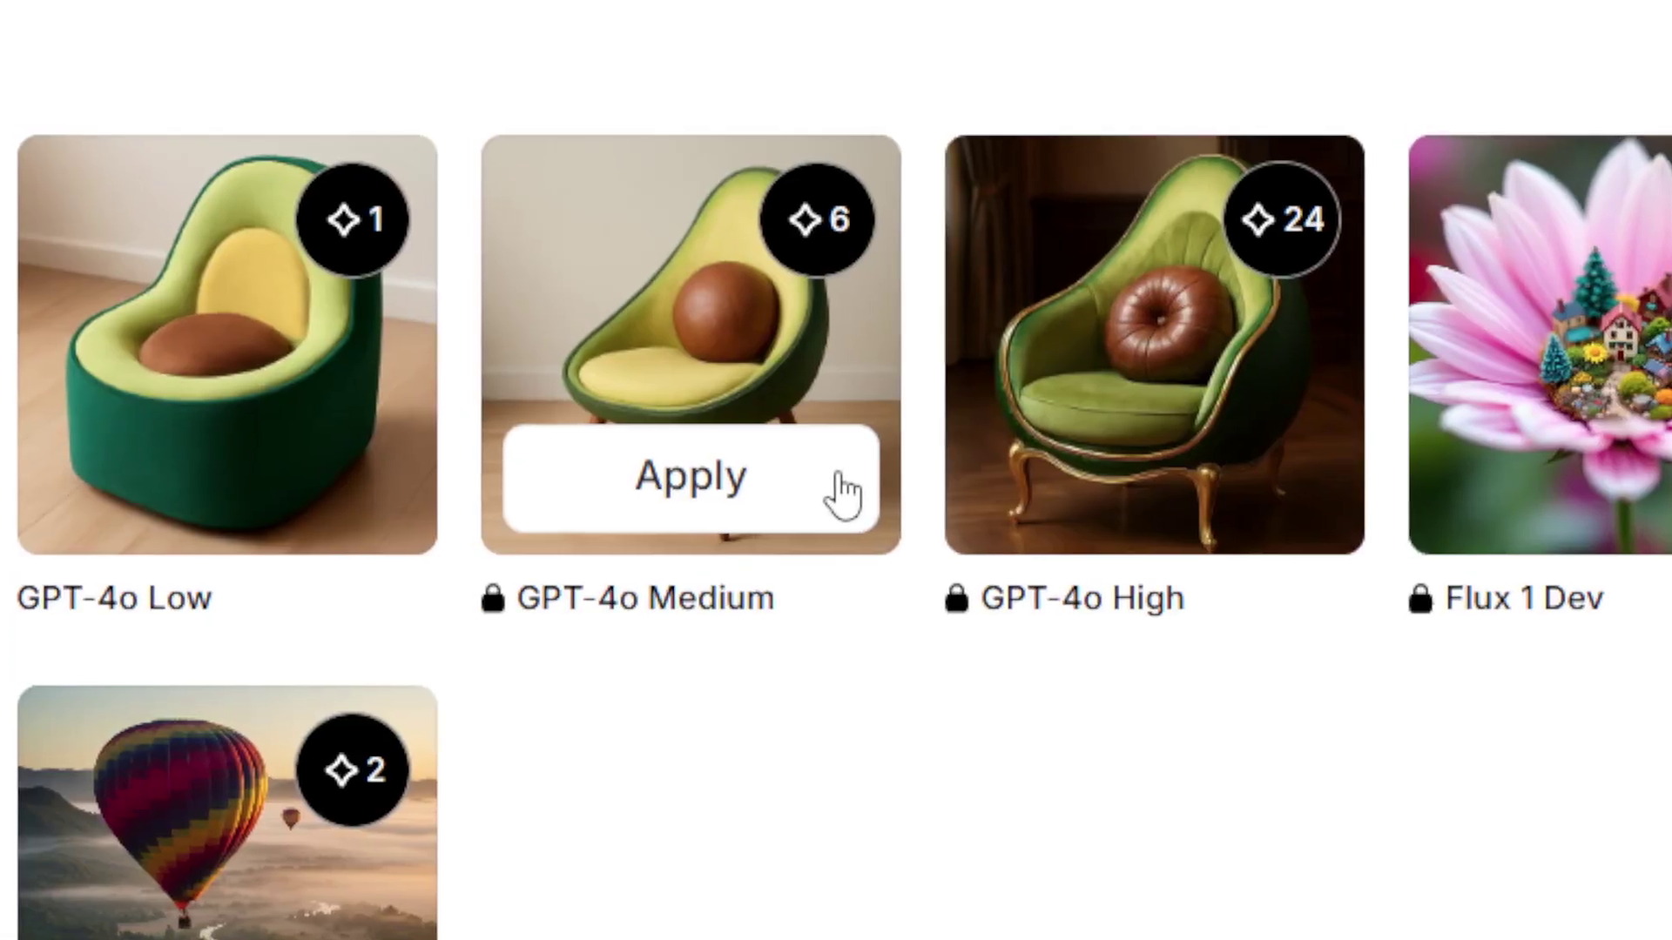
mouse_move(266, 479)
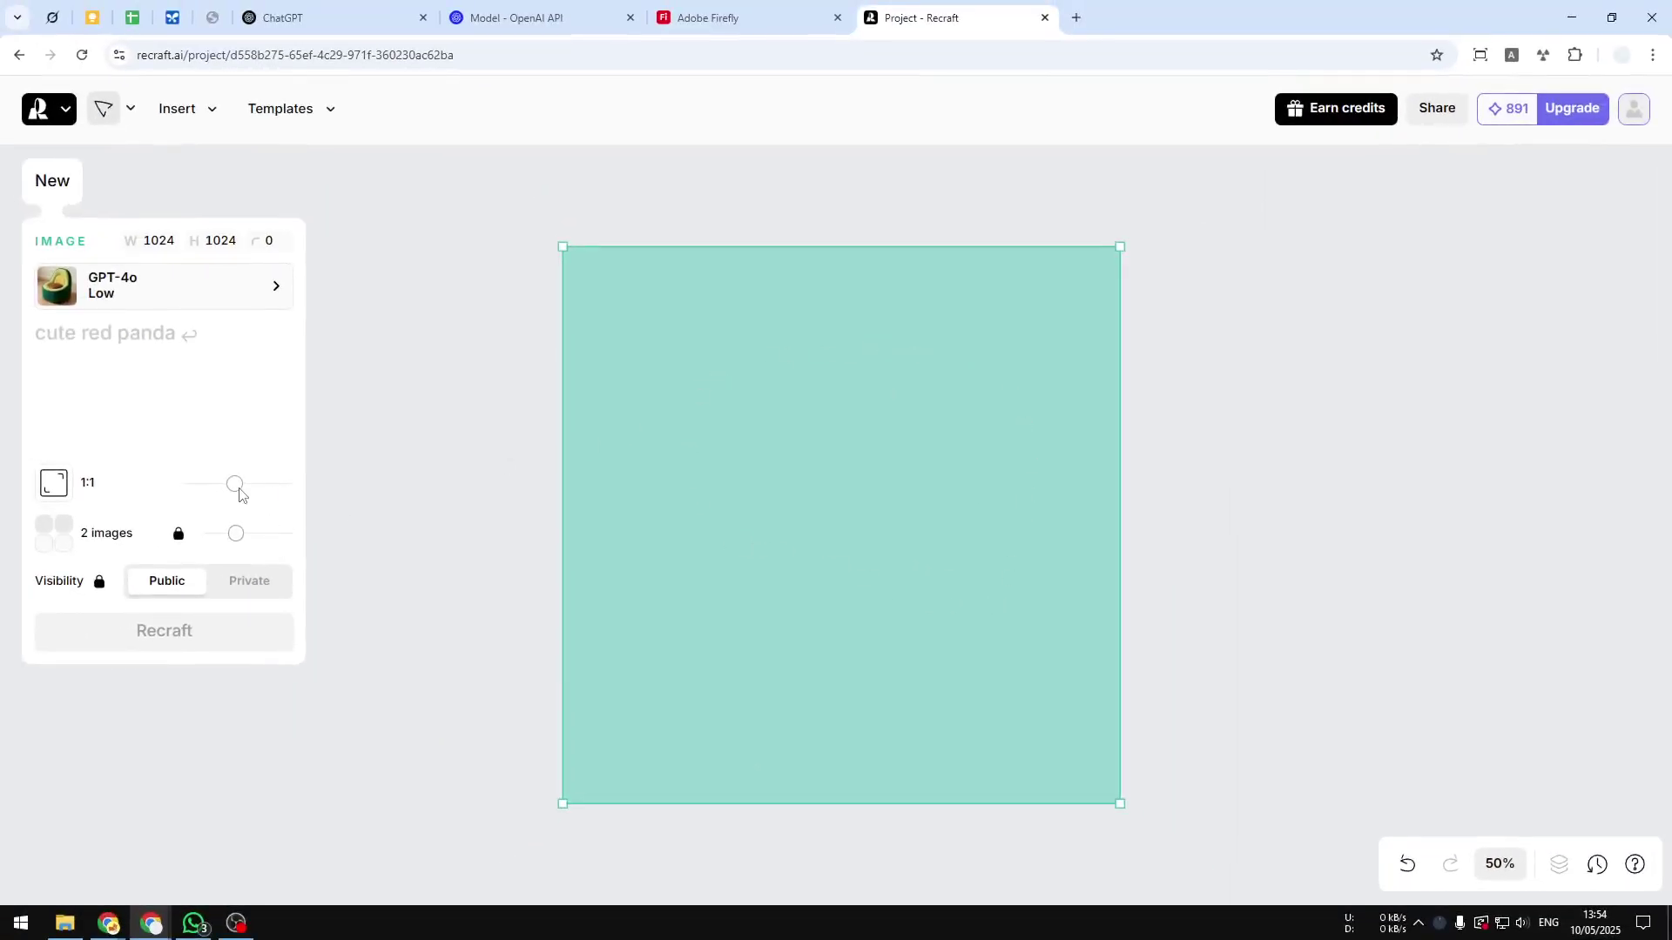
Set the aspect ratio to 3:2, paste the 'ChatGPT No Limit' selfie prompt and generate.
mouse_move(234, 483)
mouse_down()
mouse_move(194, 492)
mouse_move(252, 487)
mouse_move(207, 487)
mouse_up()
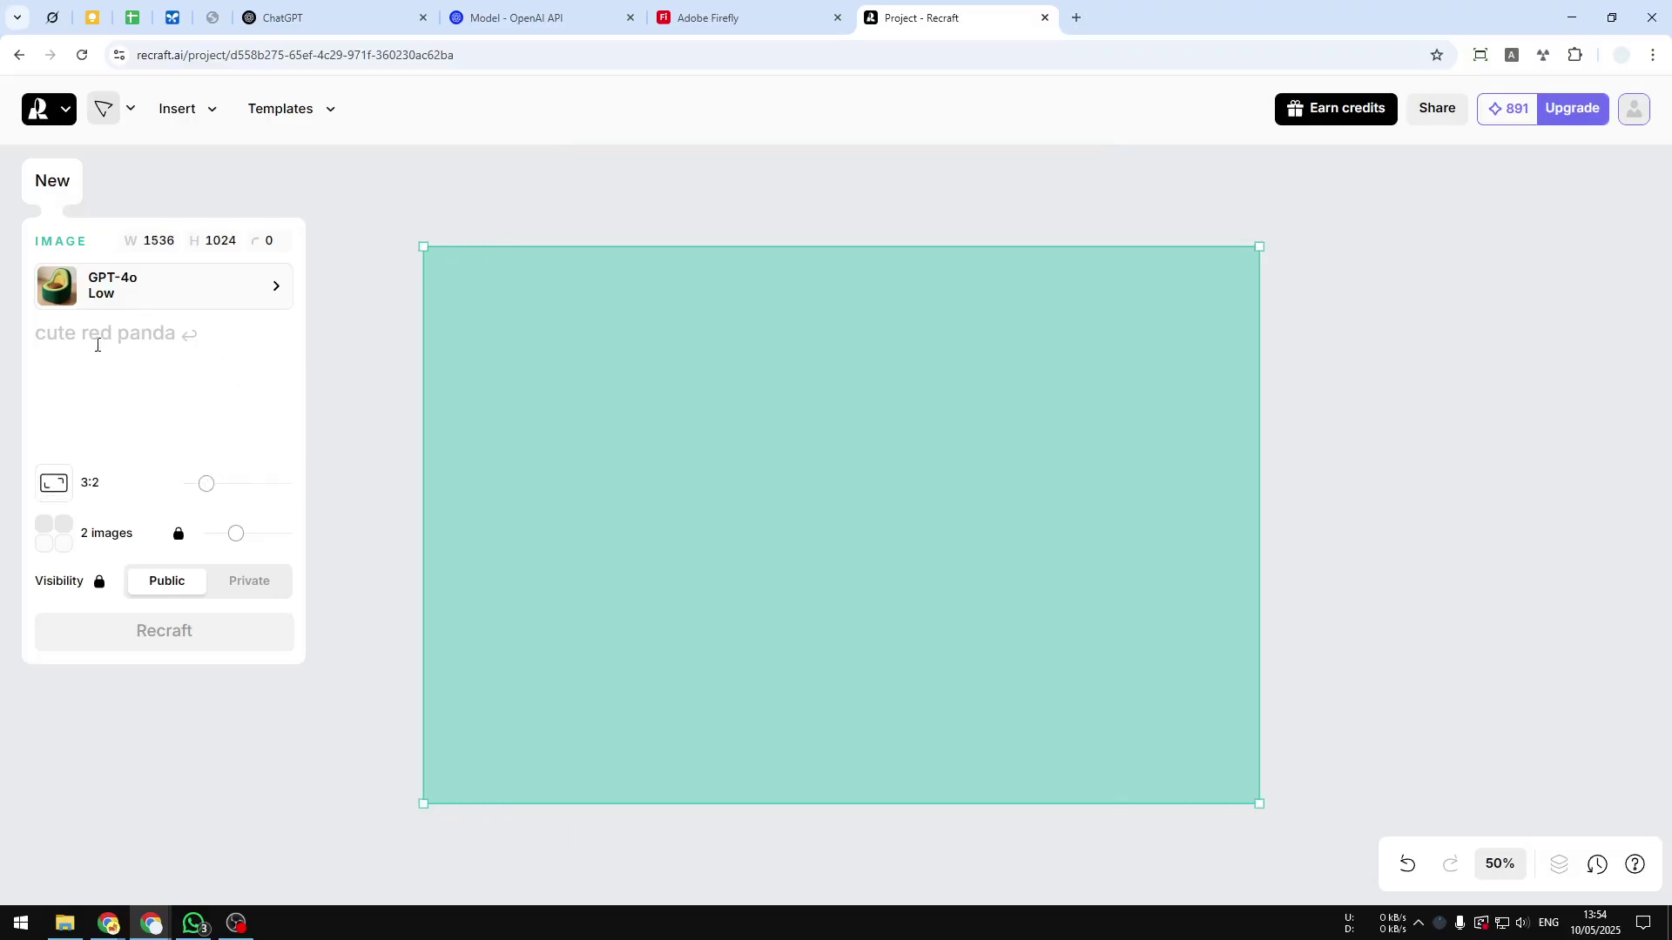
right_click(120, 345)
click(161, 514)
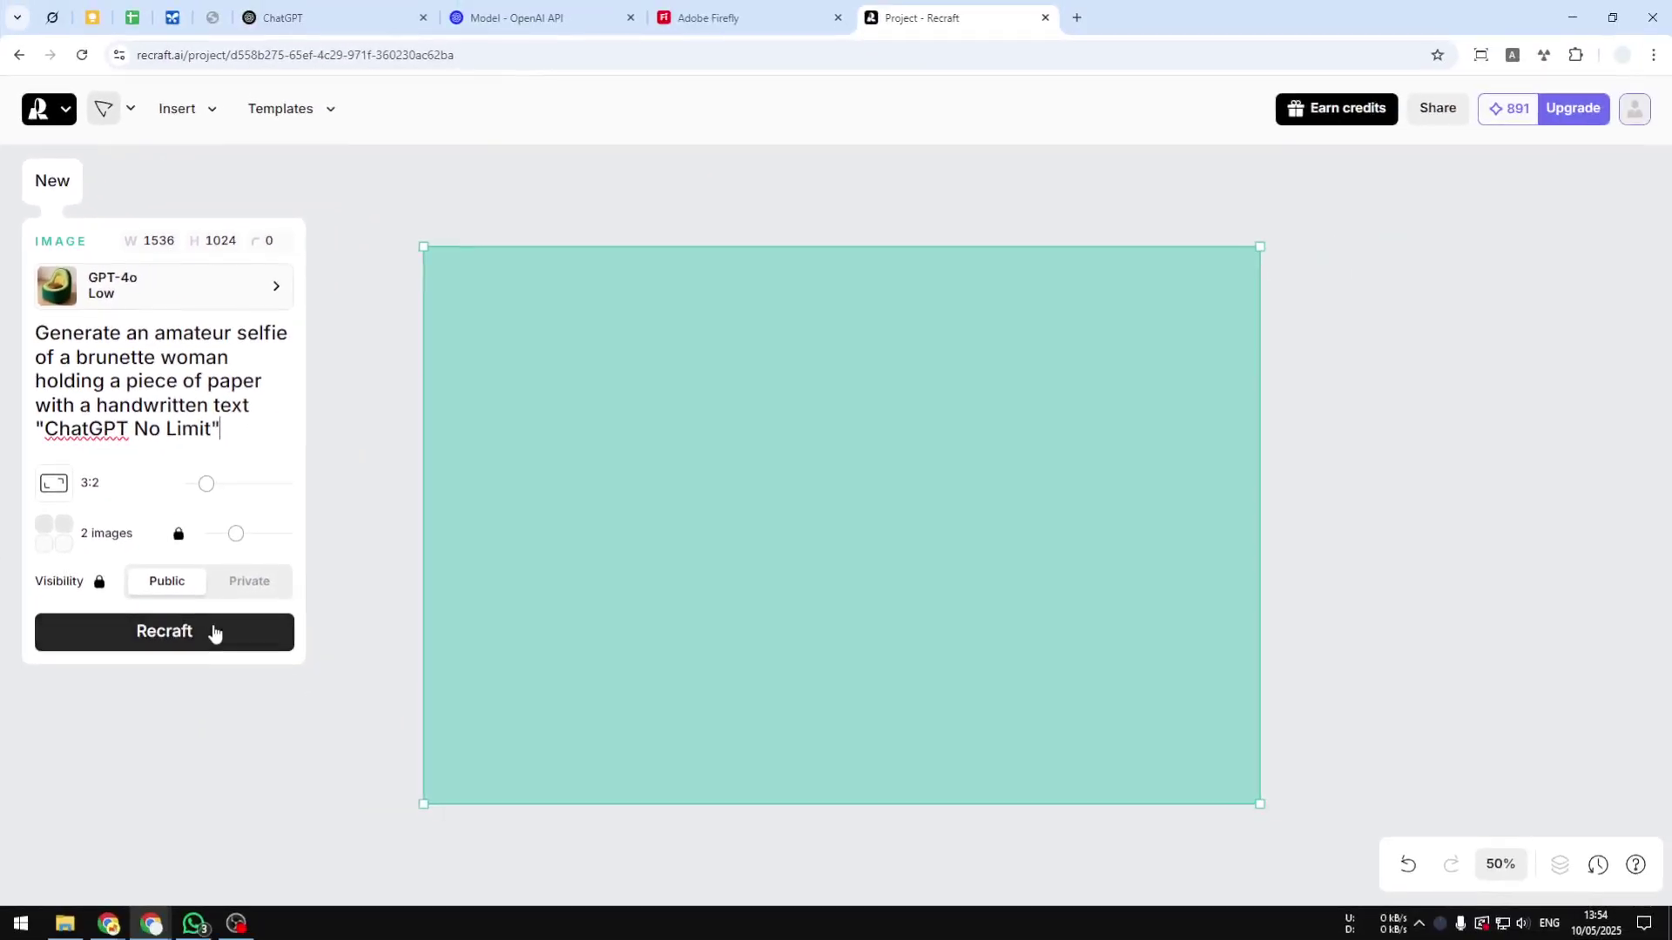
click(250, 626)
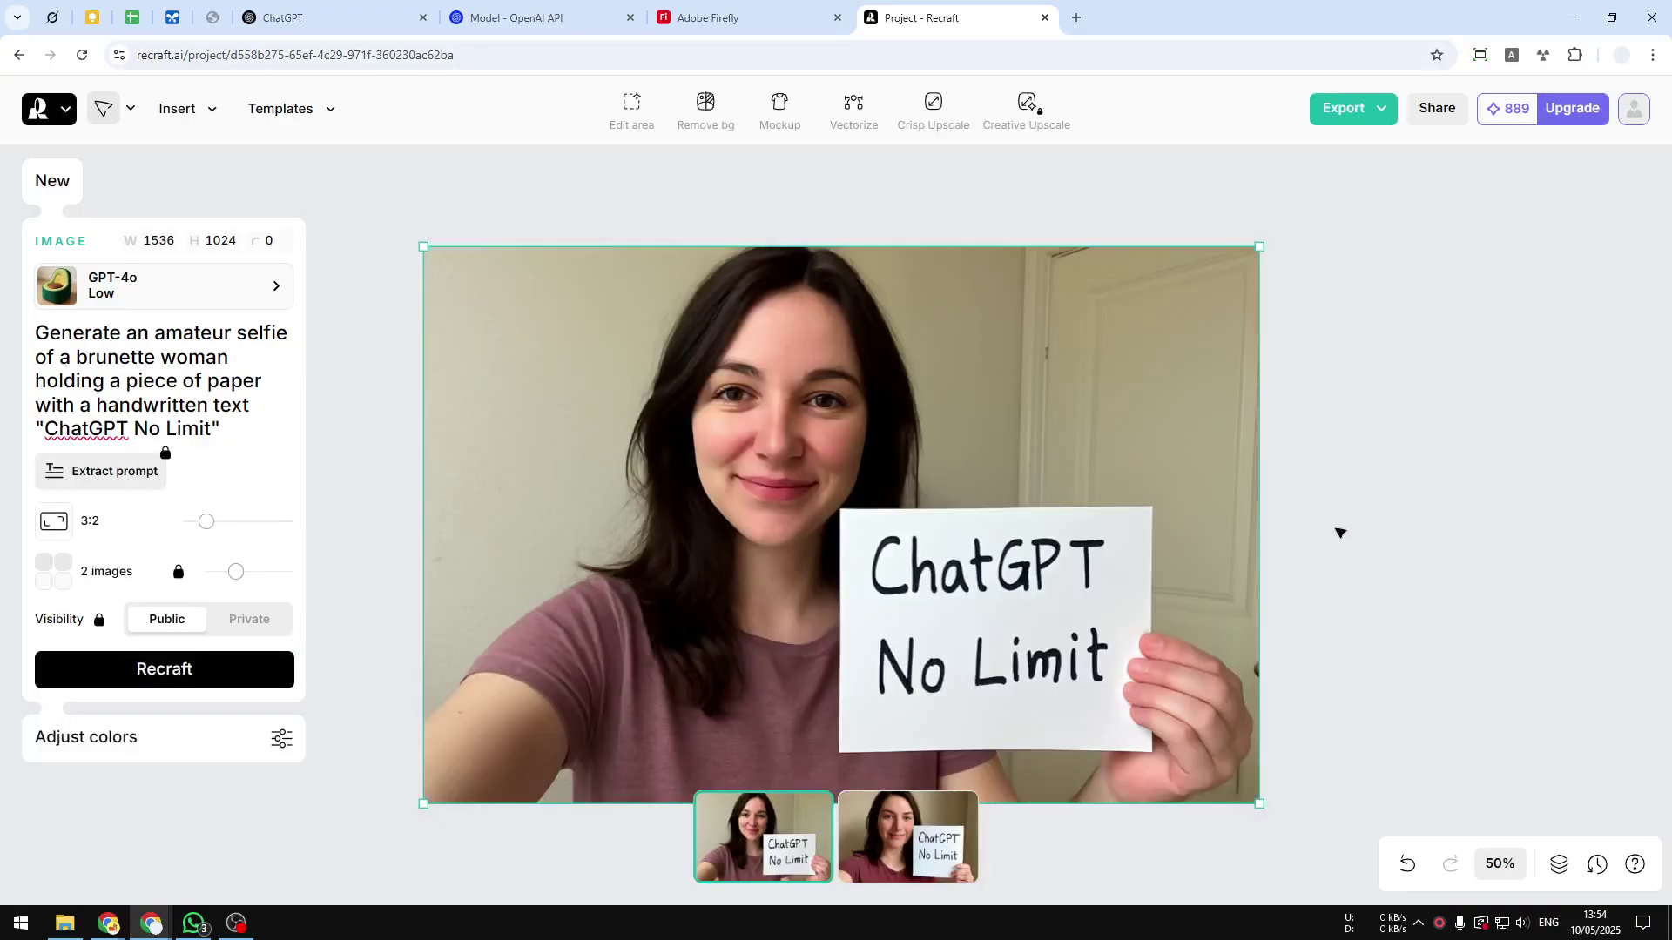
Compare both generated selfies, then export the first one as a PNG.
click(882, 840)
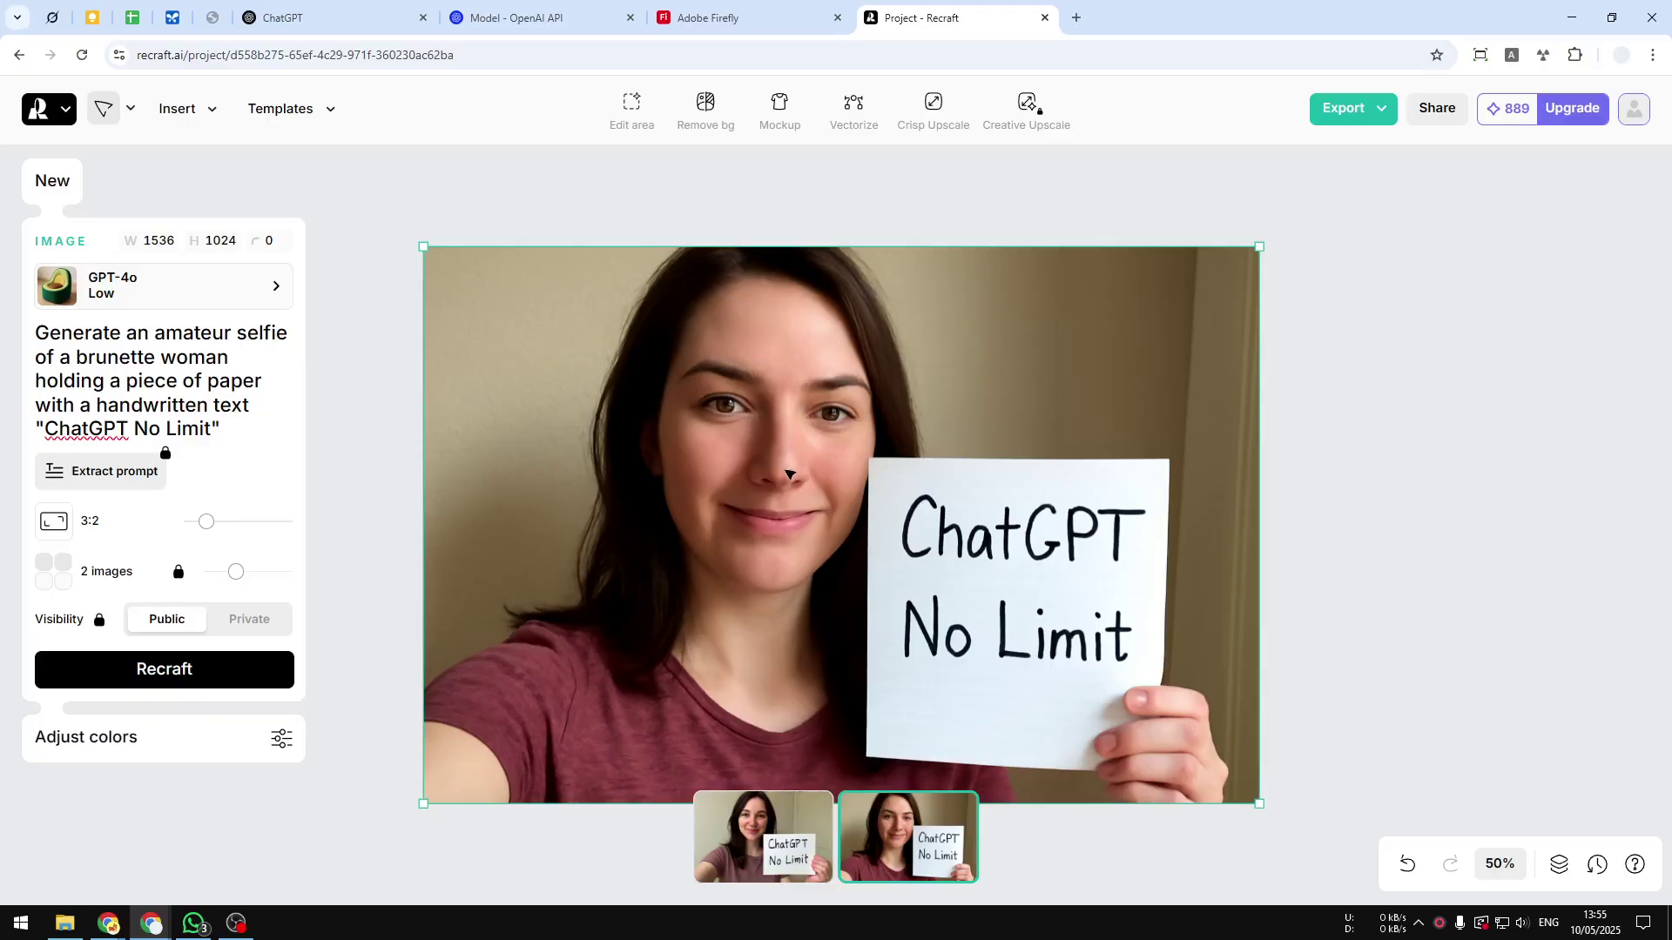
click(763, 854)
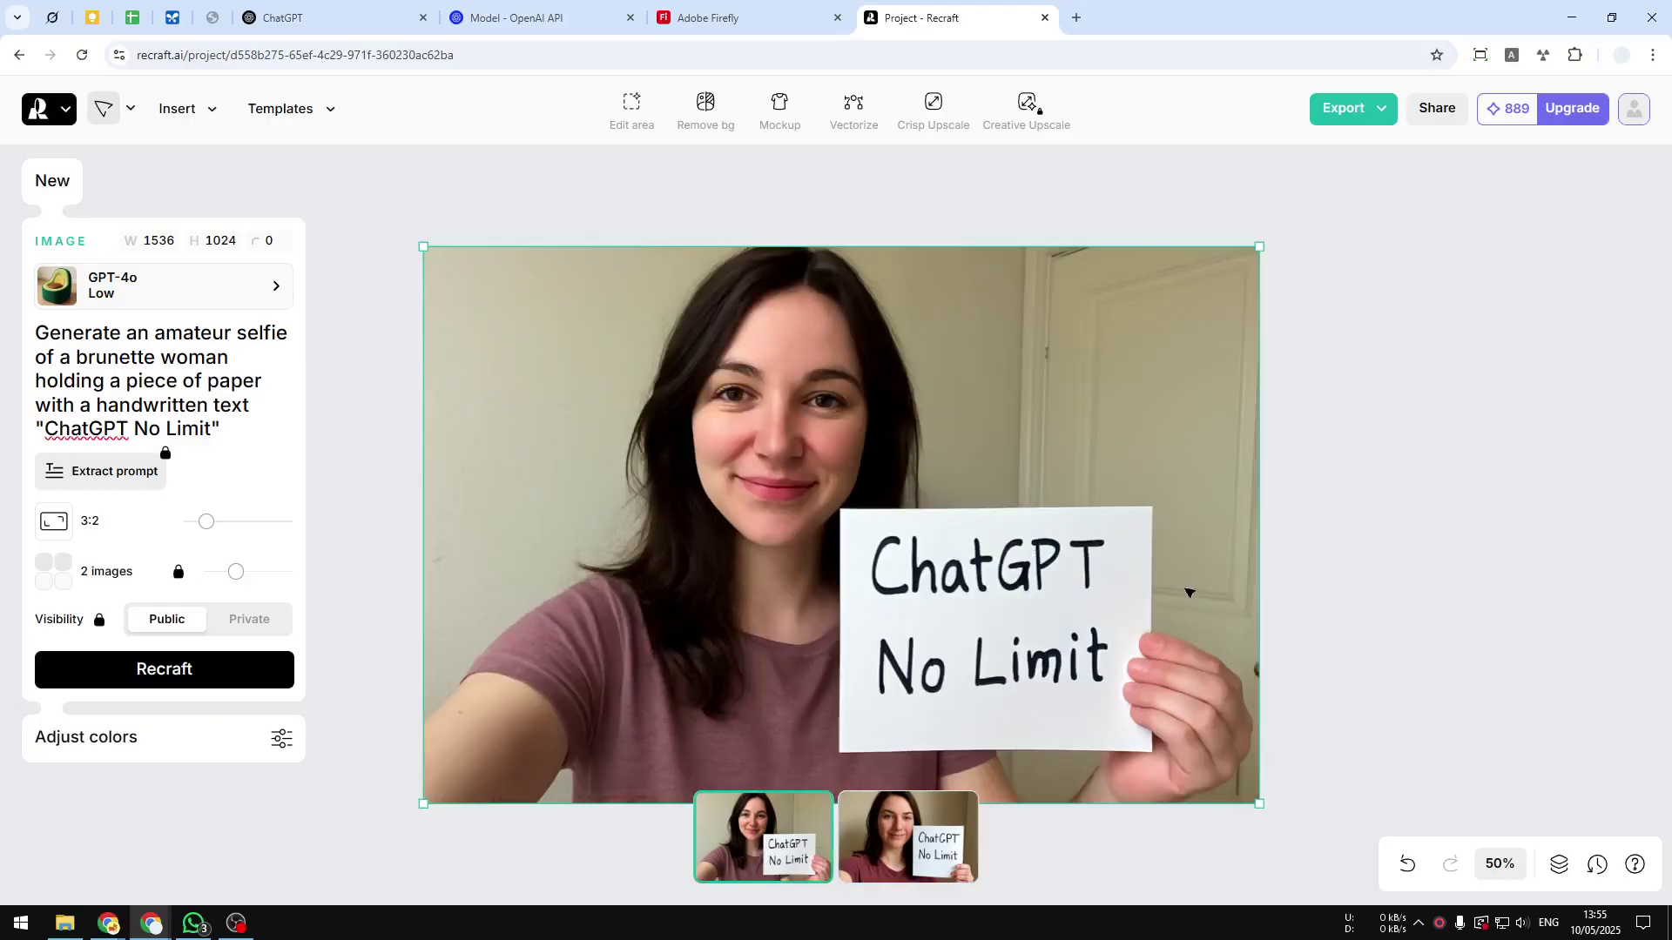
right_click(1161, 548)
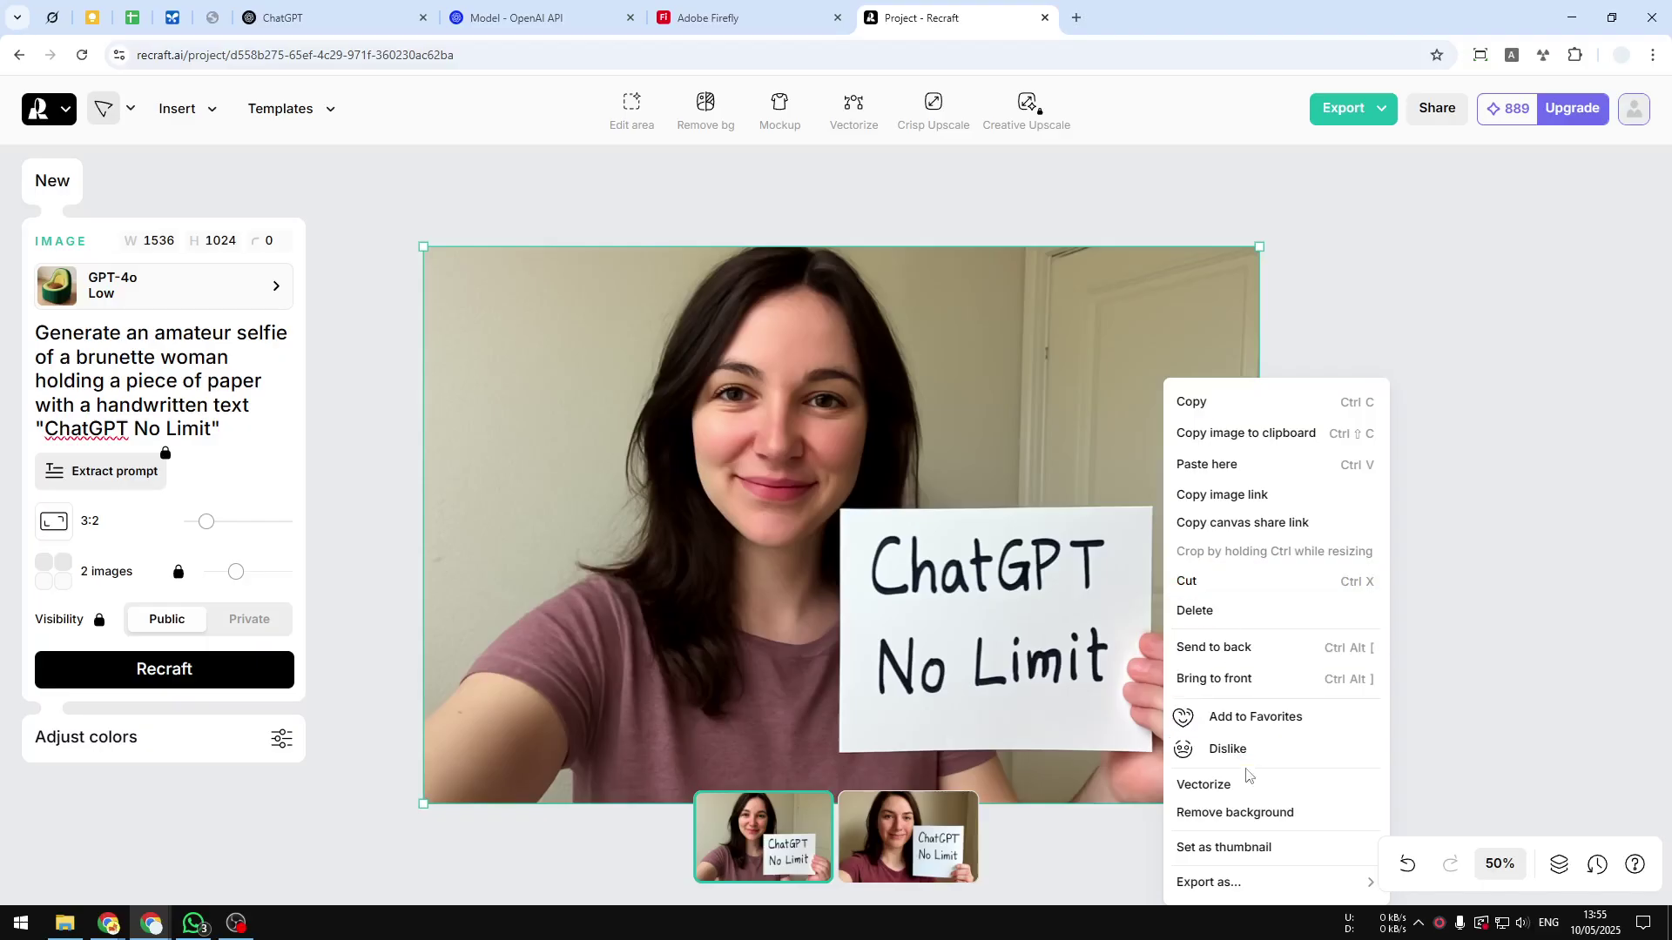
click(1115, 424)
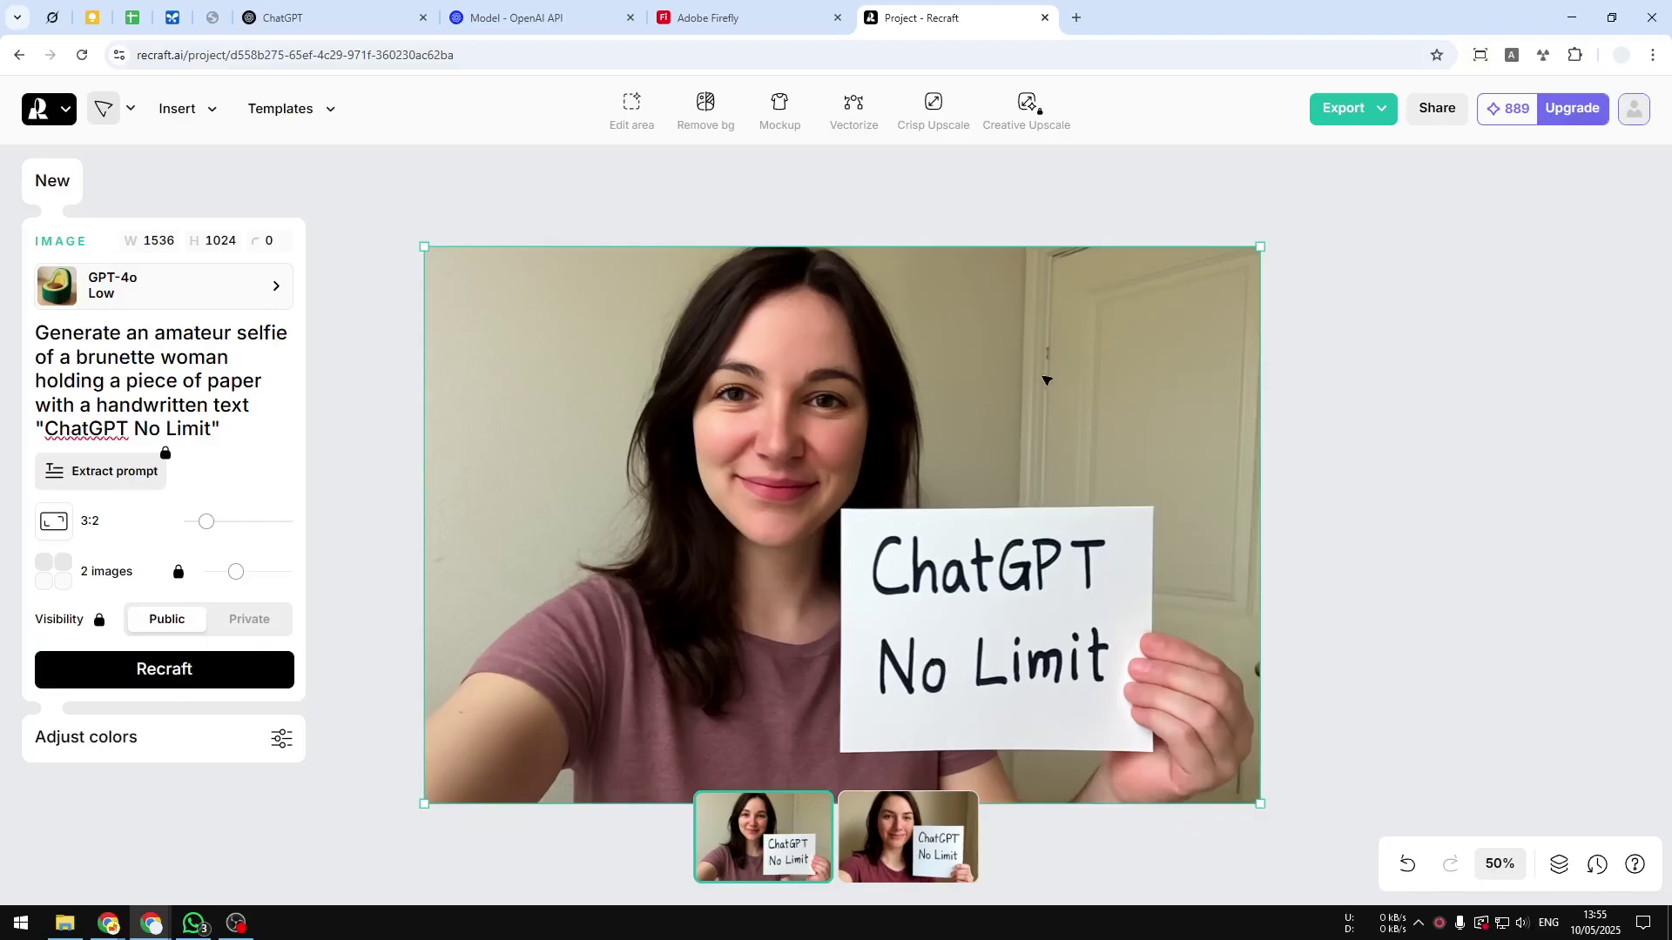
right_click(1137, 326)
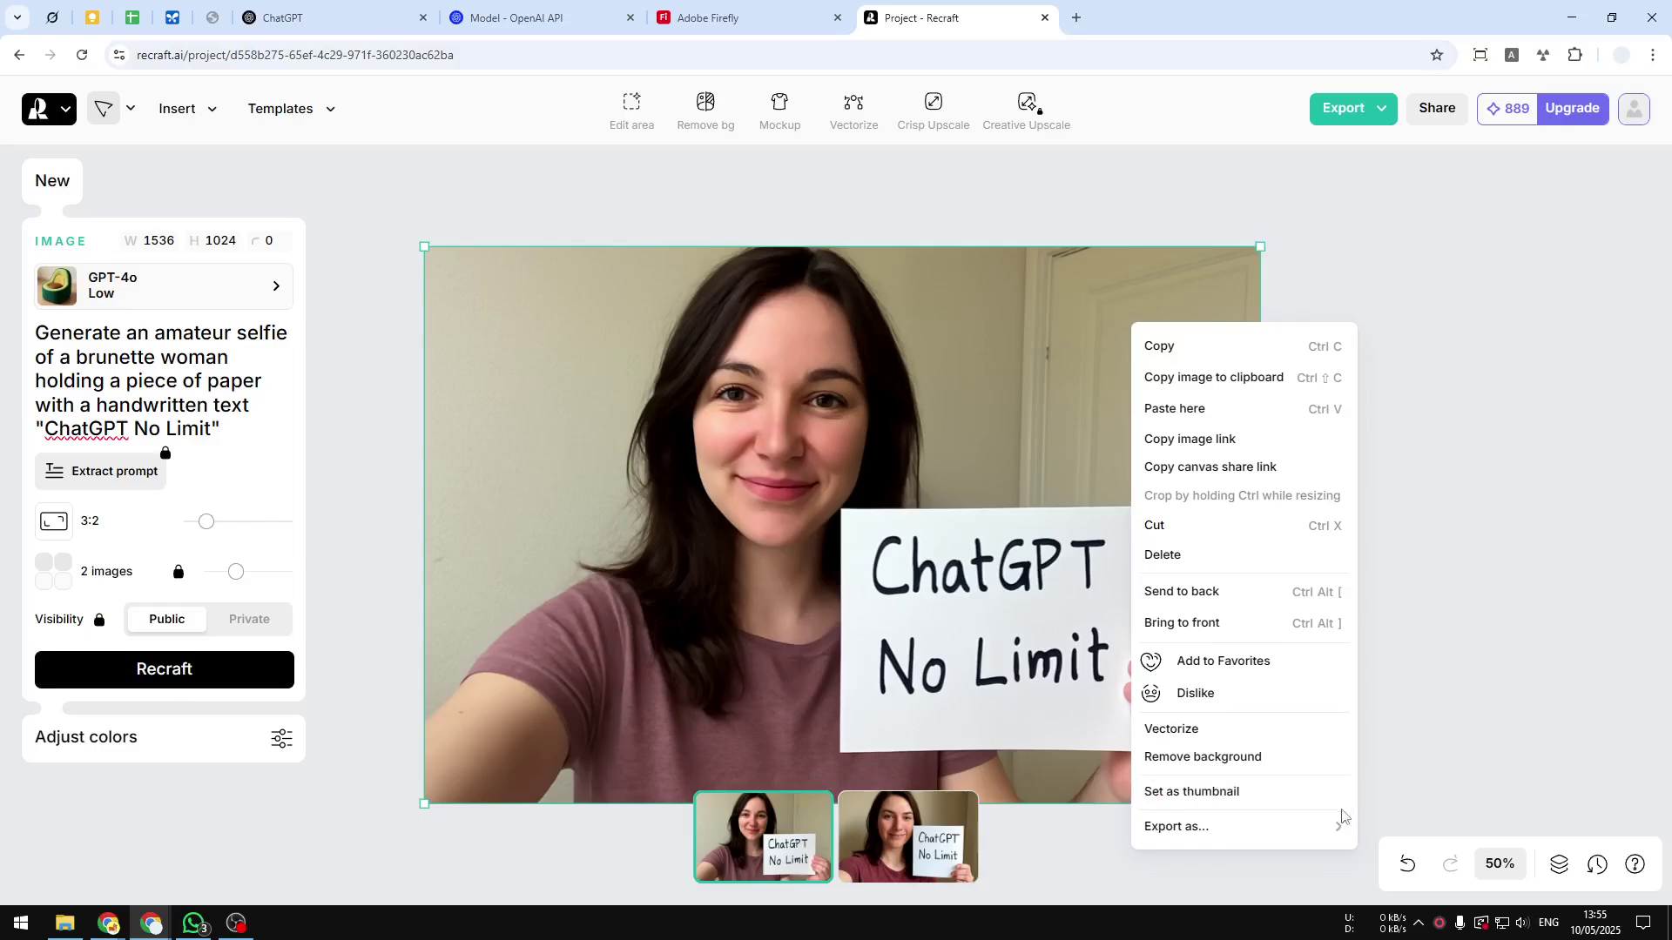
click(975, 558)
right_click(976, 557)
mouse_move(1088, 882)
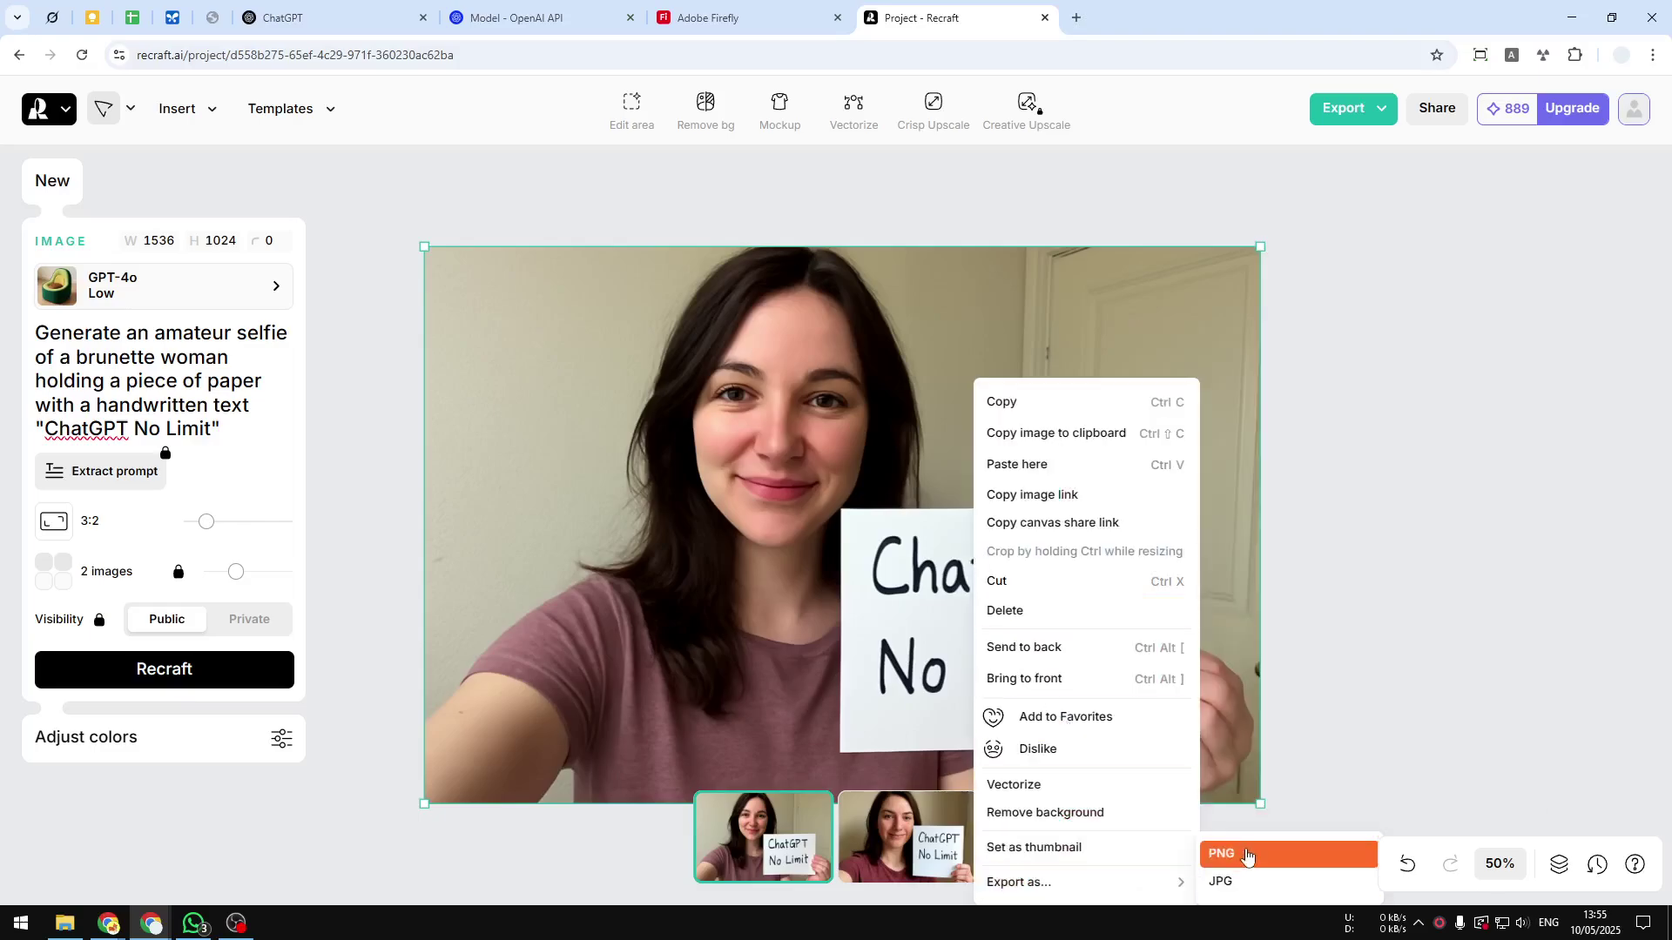
click(1371, 520)
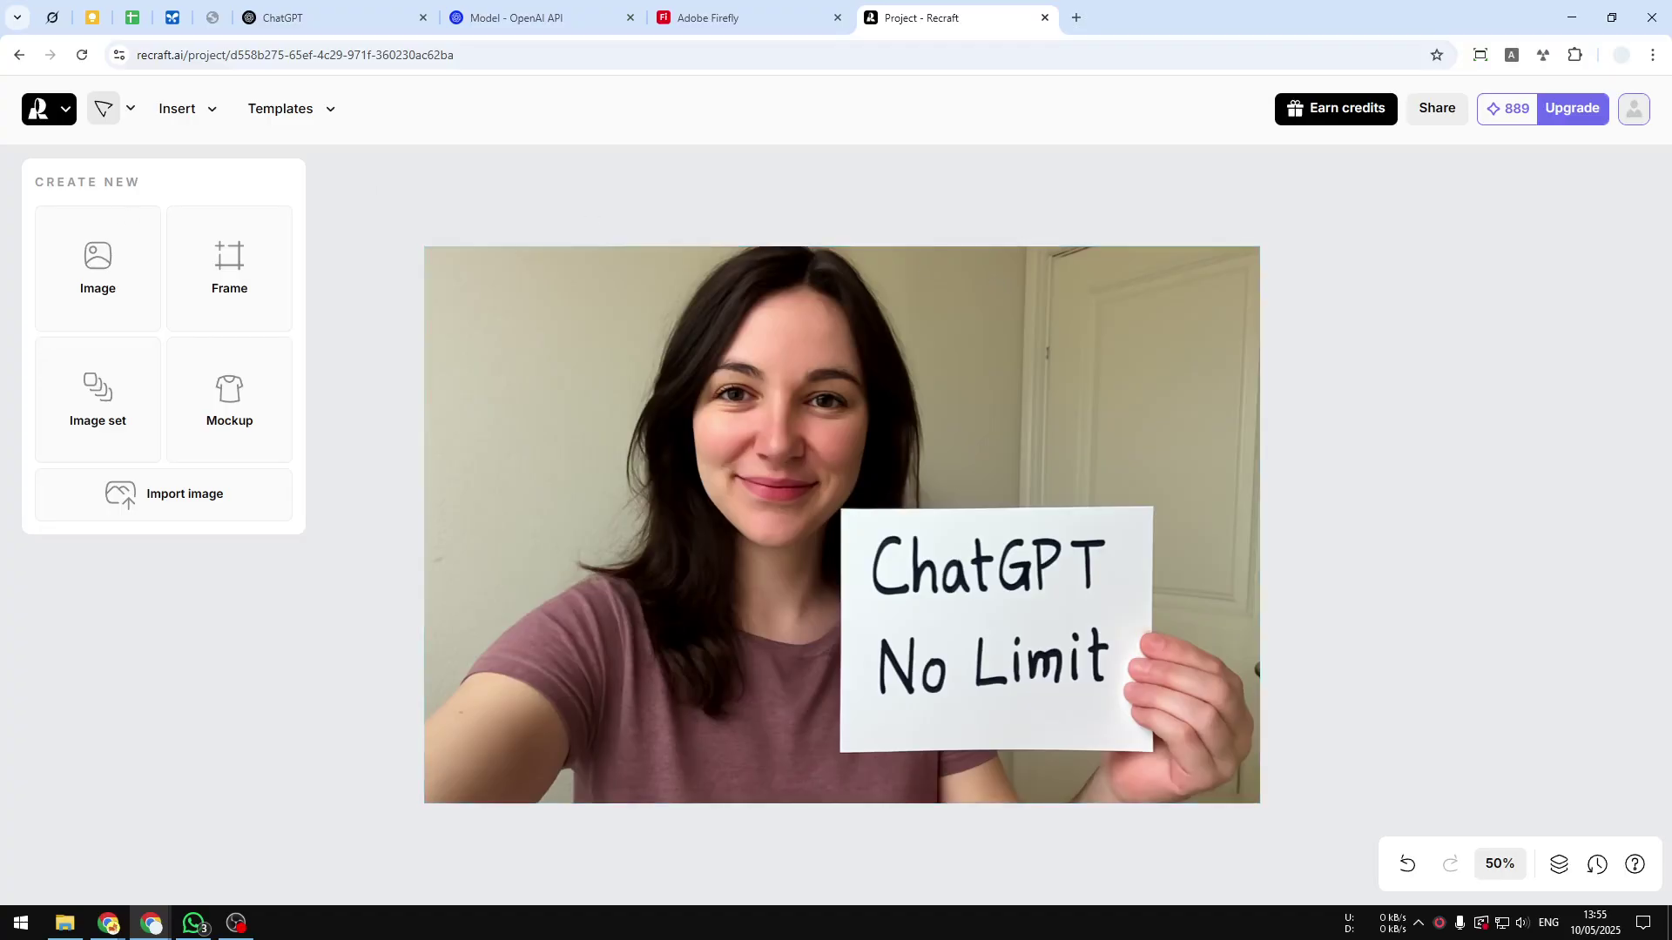
Dock the Ask Perplexity X post into the main browser window and scroll through it.
drag(4, 426, 1158, 18)
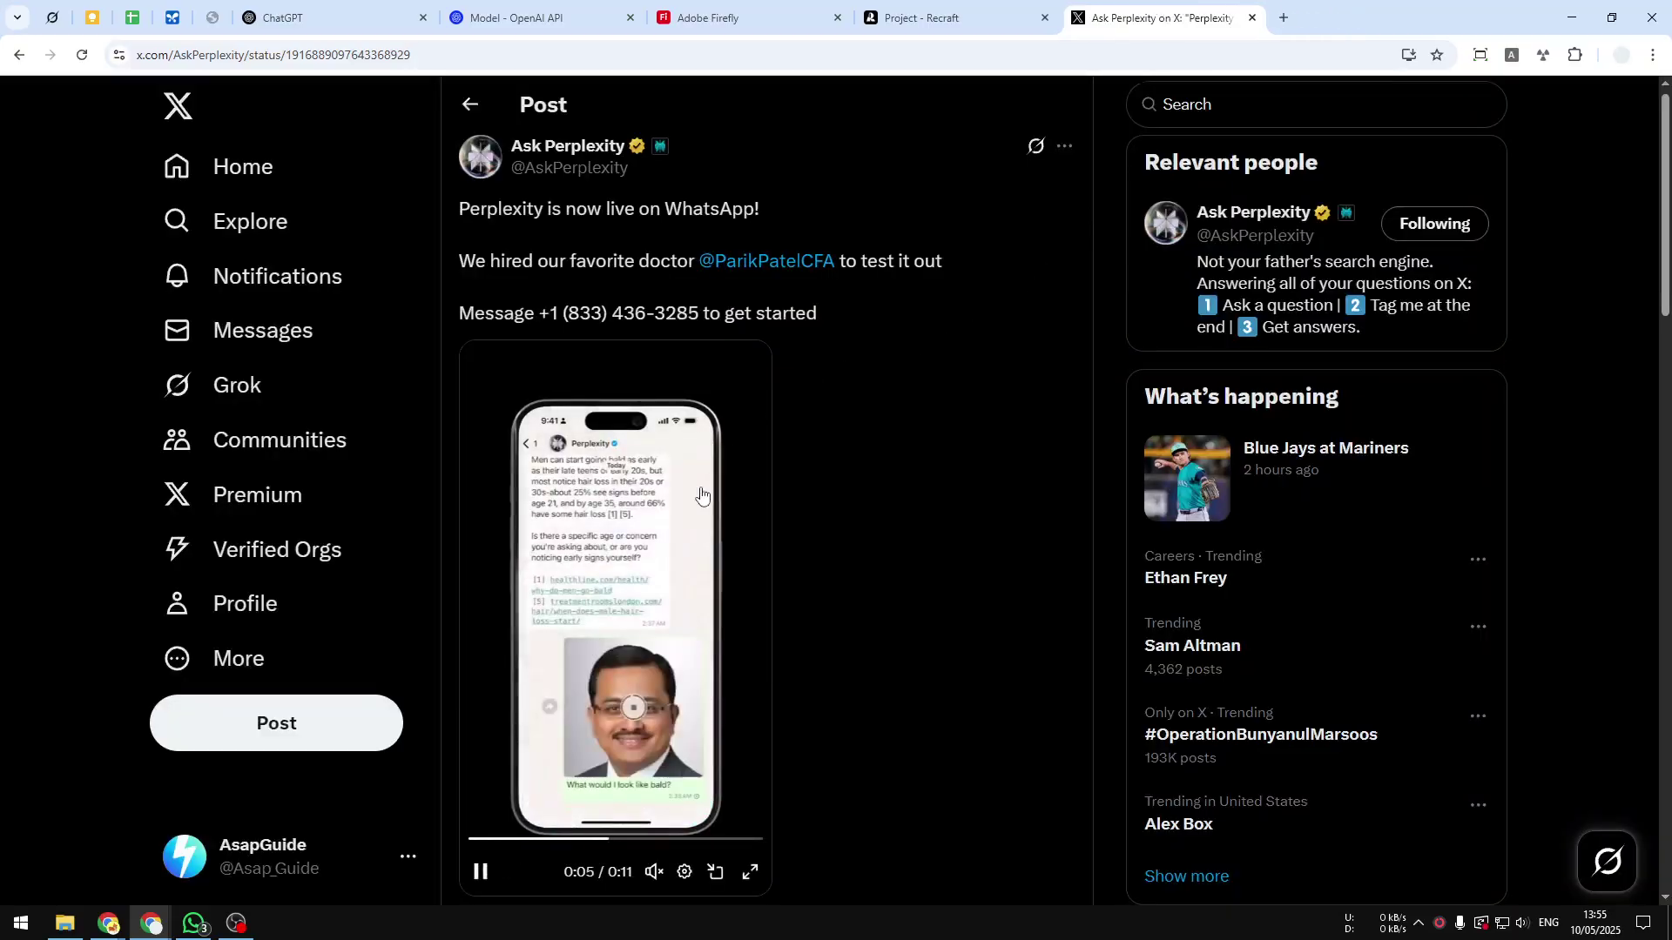
scroll(696, 513, down, 2)
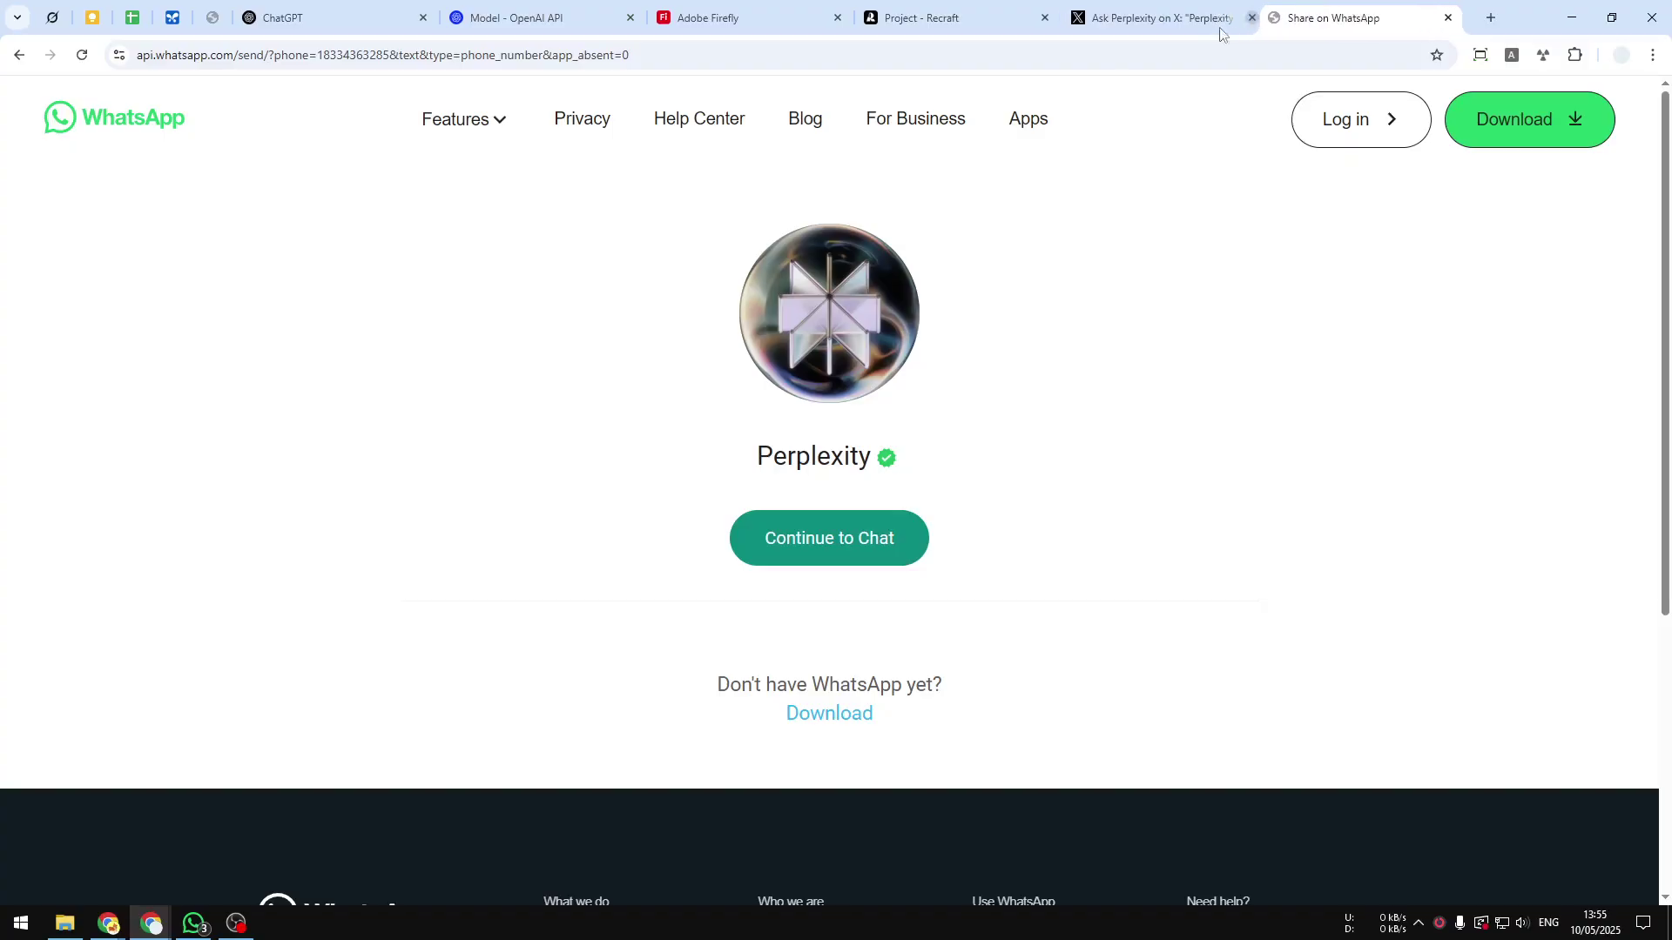
Dock the Perplexity WhatsApp page and load its wa.me short link.
drag(630, 55, 136, 55)
key(BackSpace)
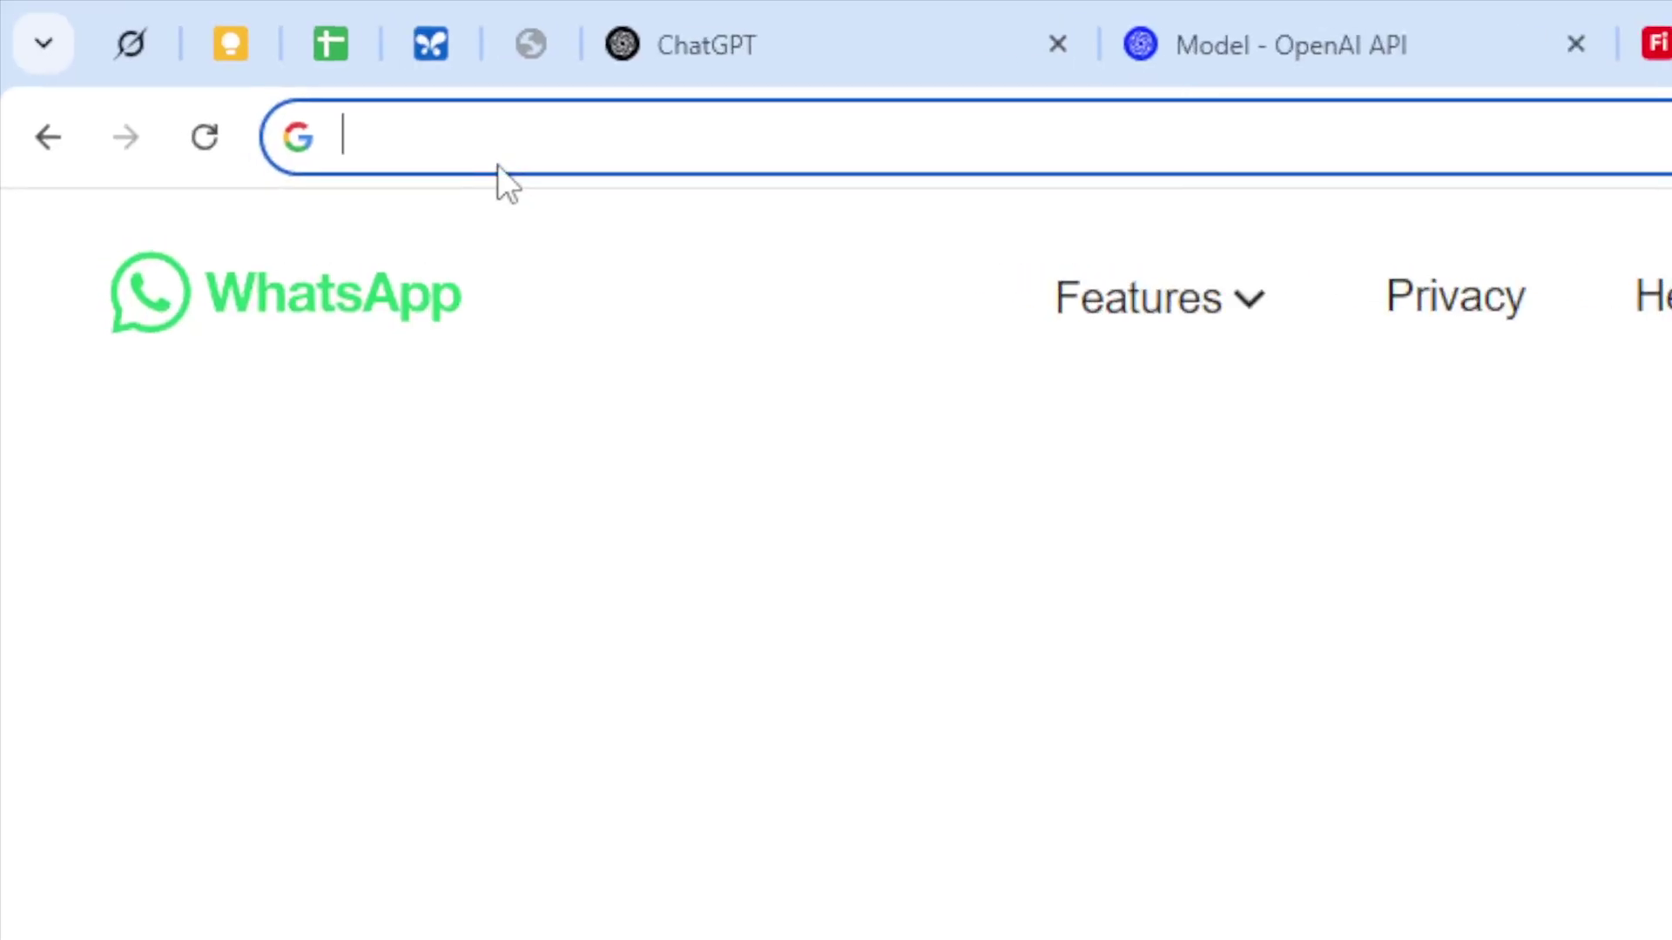
text(wa.)
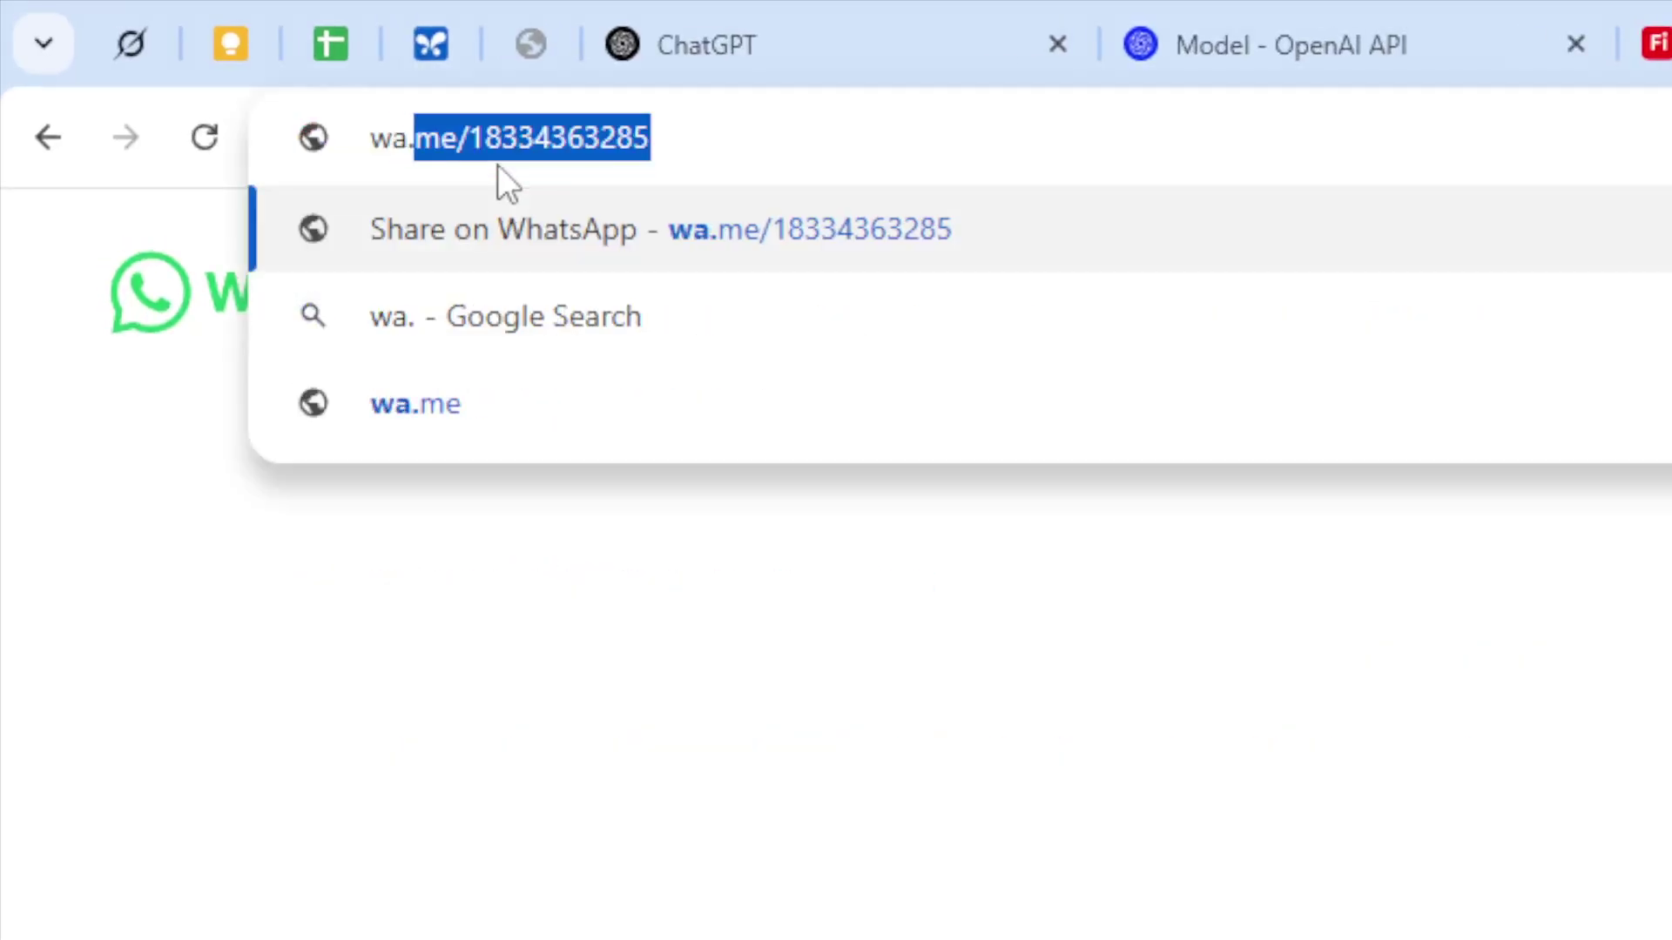
text(me/)
key(Right)
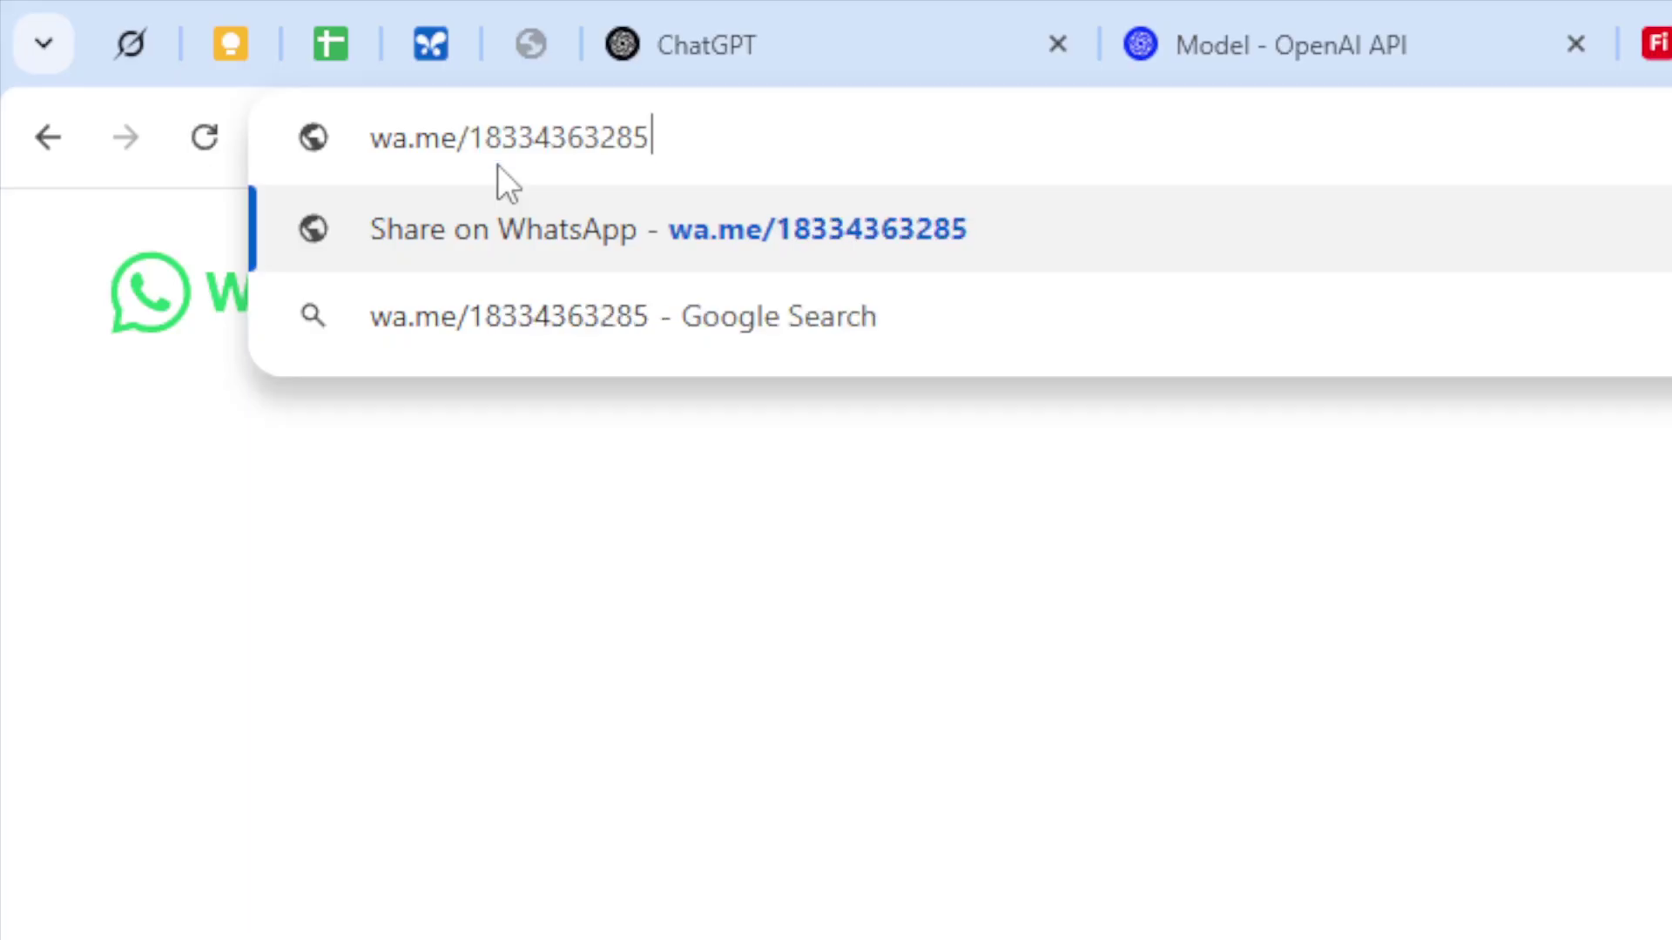
key(shift+Left)
key(shift+Left)
key(shift+Left)
key(shift+Left)
key(shift+Left)
key(shift+Left)
key(shift+Left)
key(shift+Left)
key(shift+Left)
key(shift+Left)
key(shift+Left)
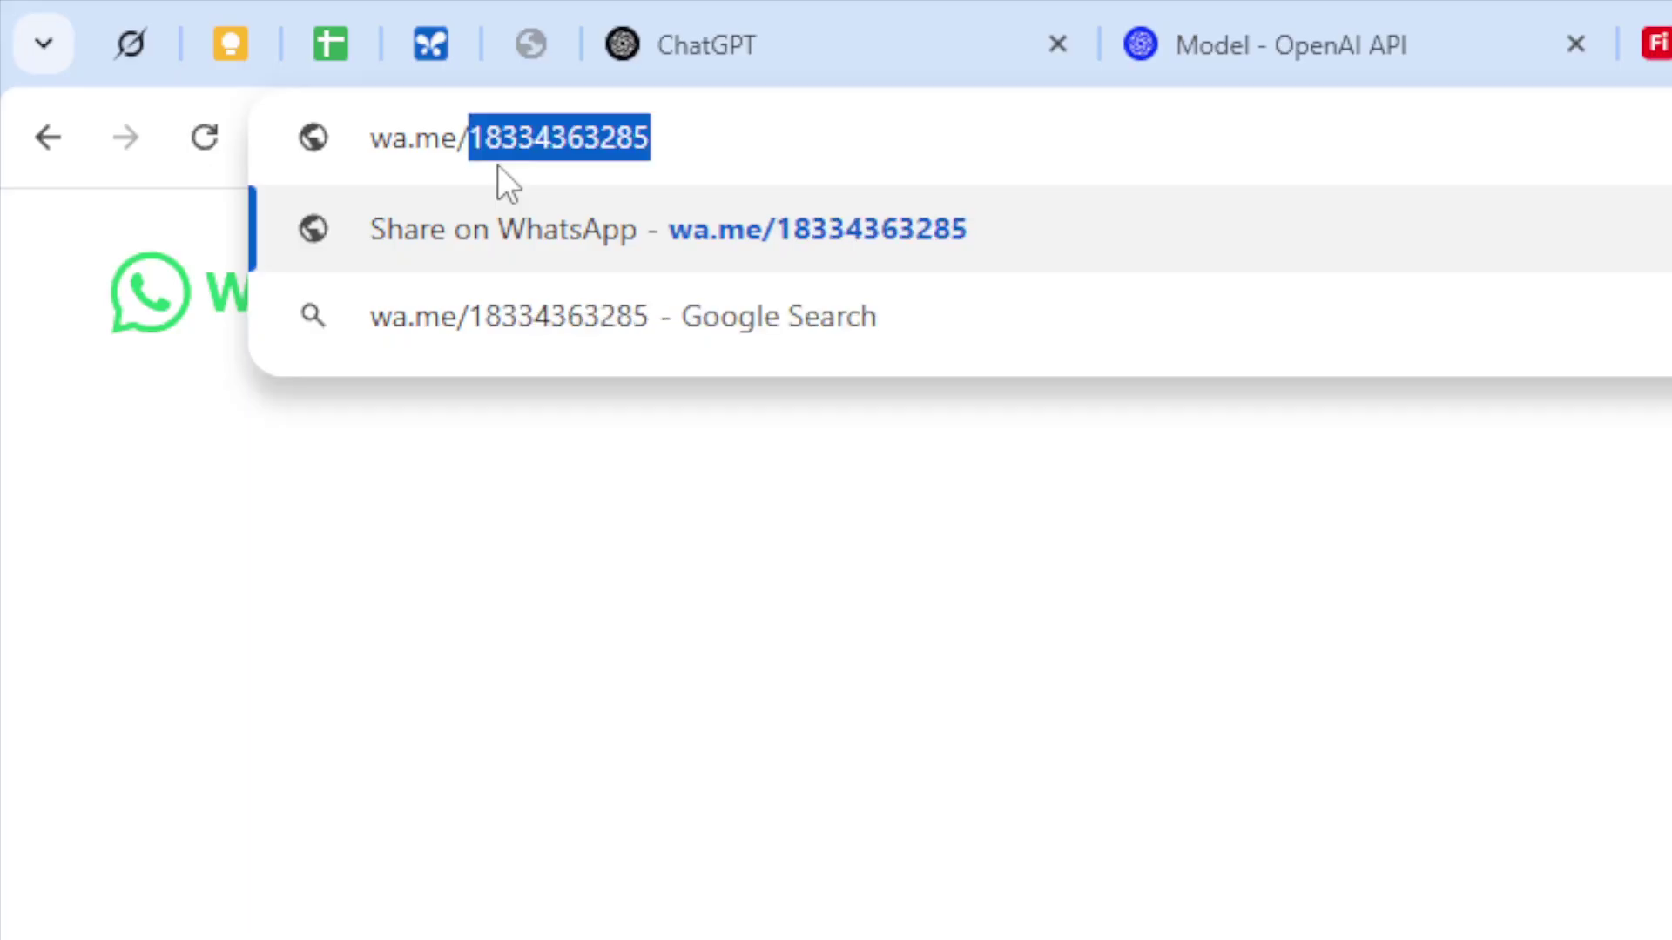
key(Return)
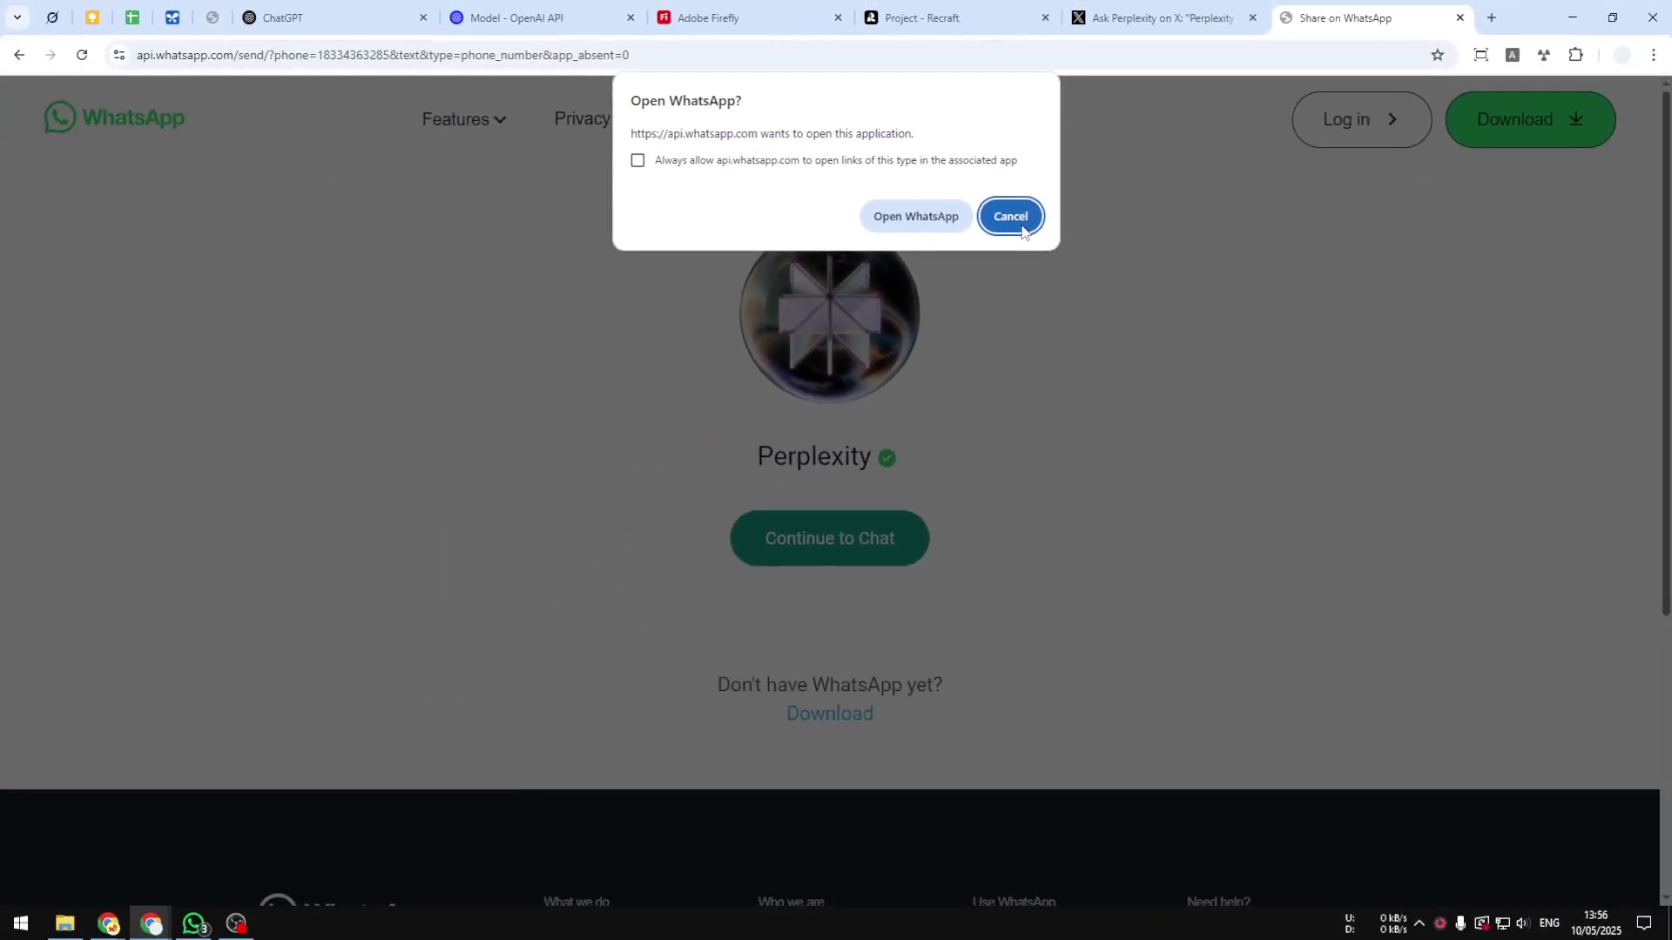
Continue to the Perplexity chat and open it in the WhatsApp desktop app.
click(1208, 455)
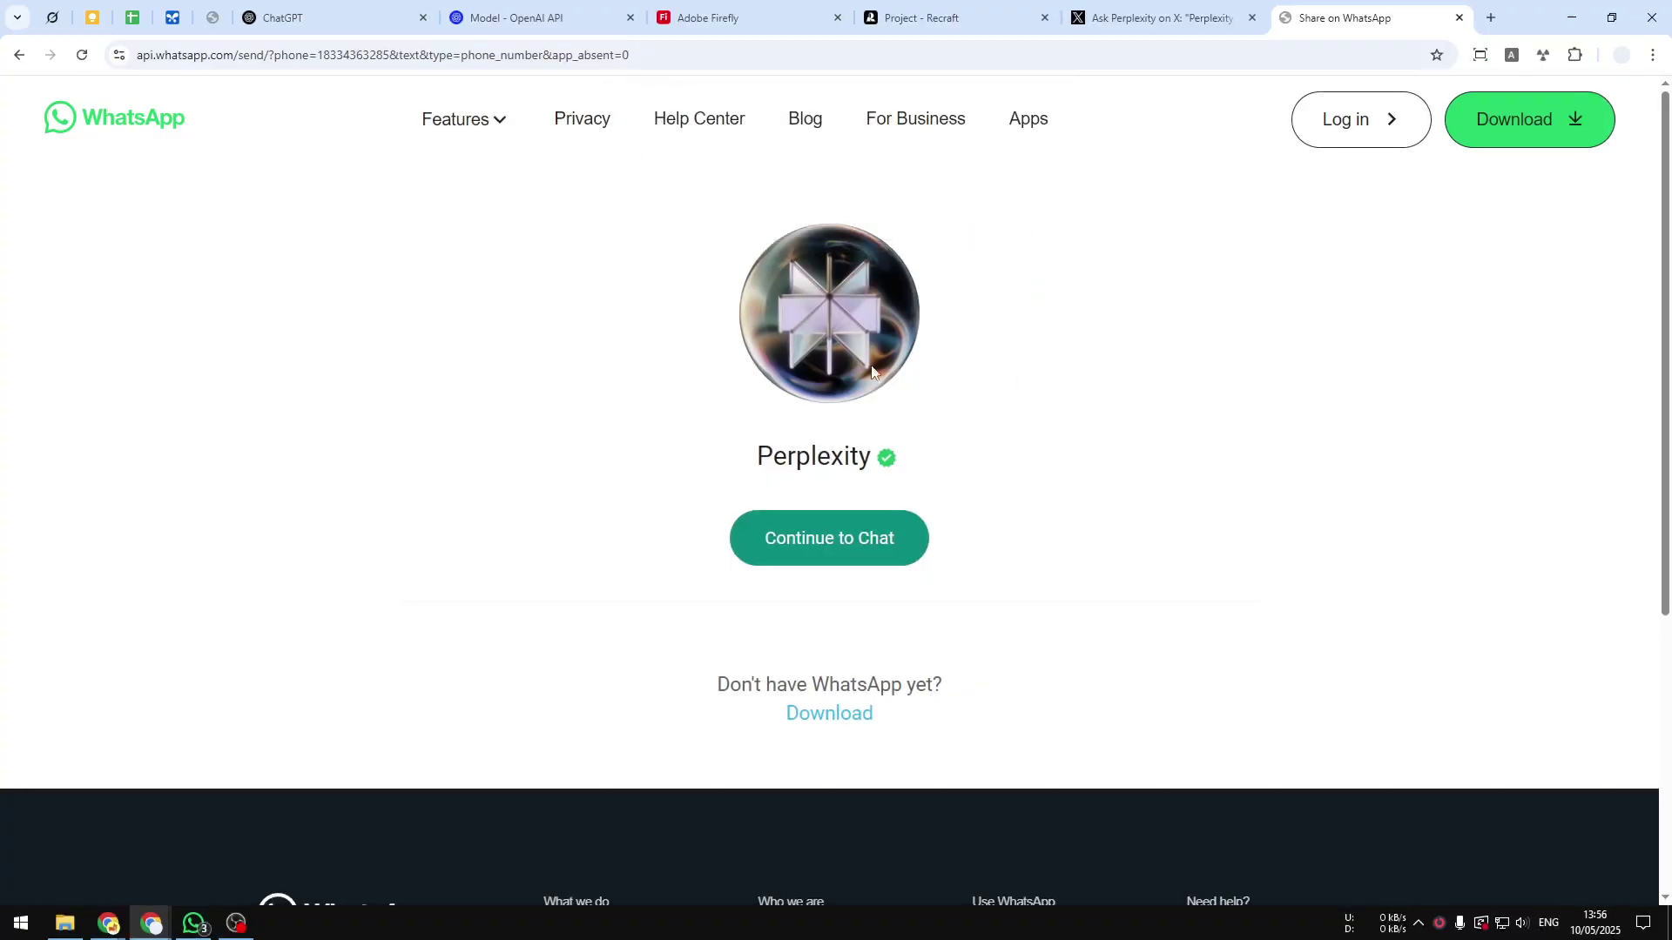
click(779, 540)
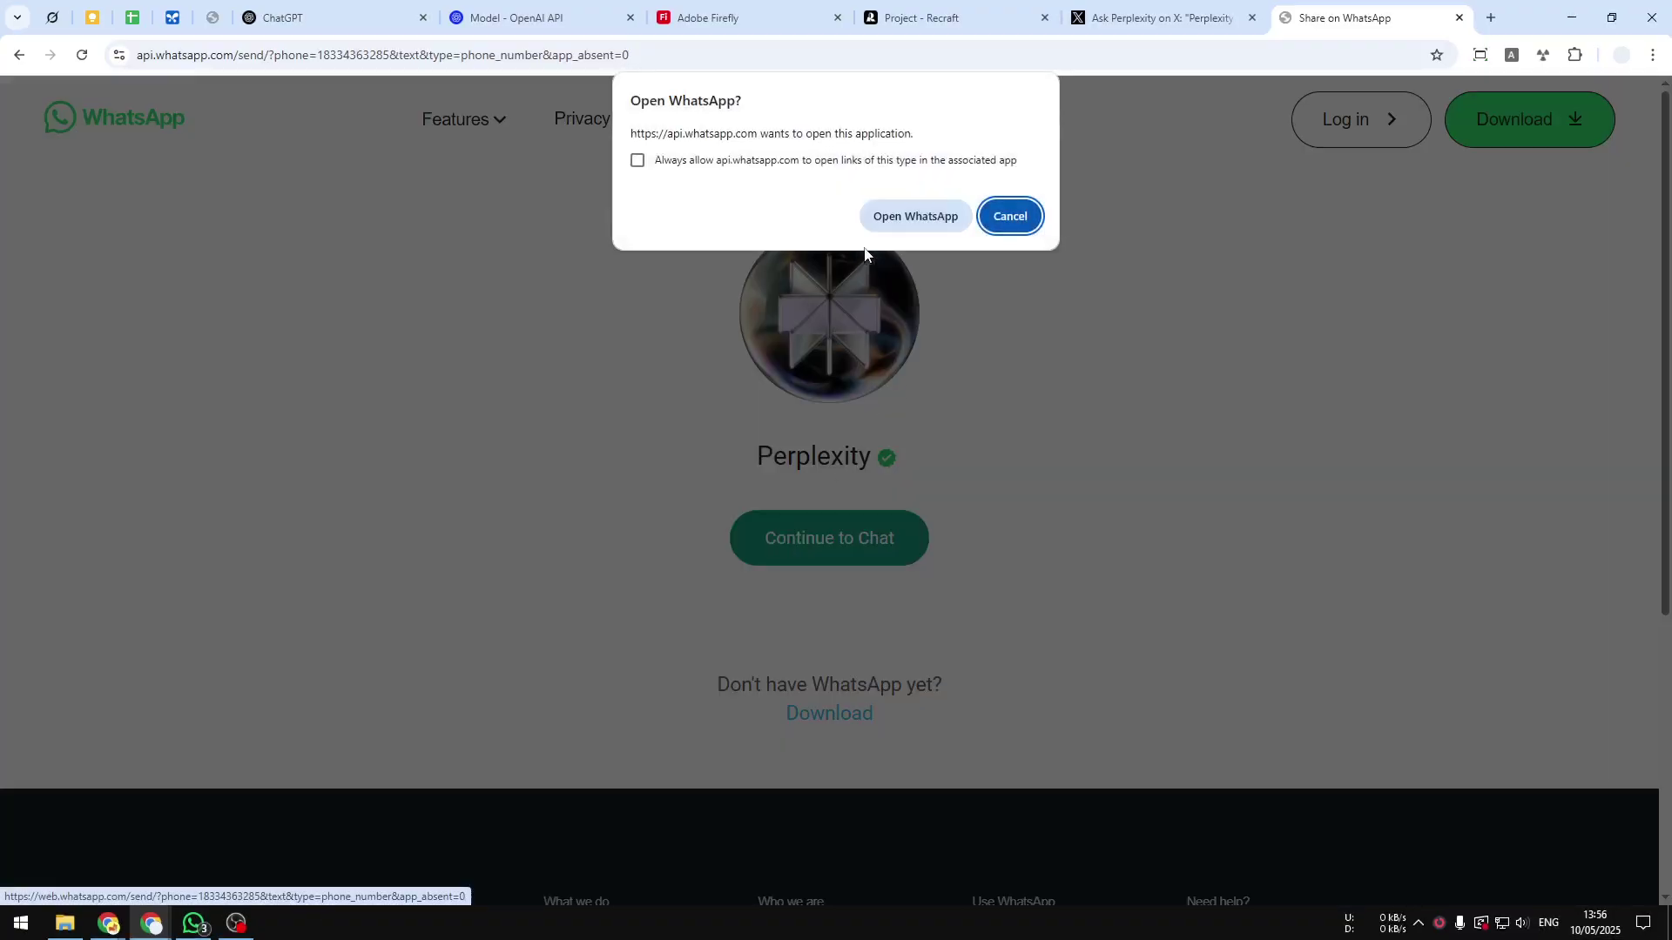
click(194, 923)
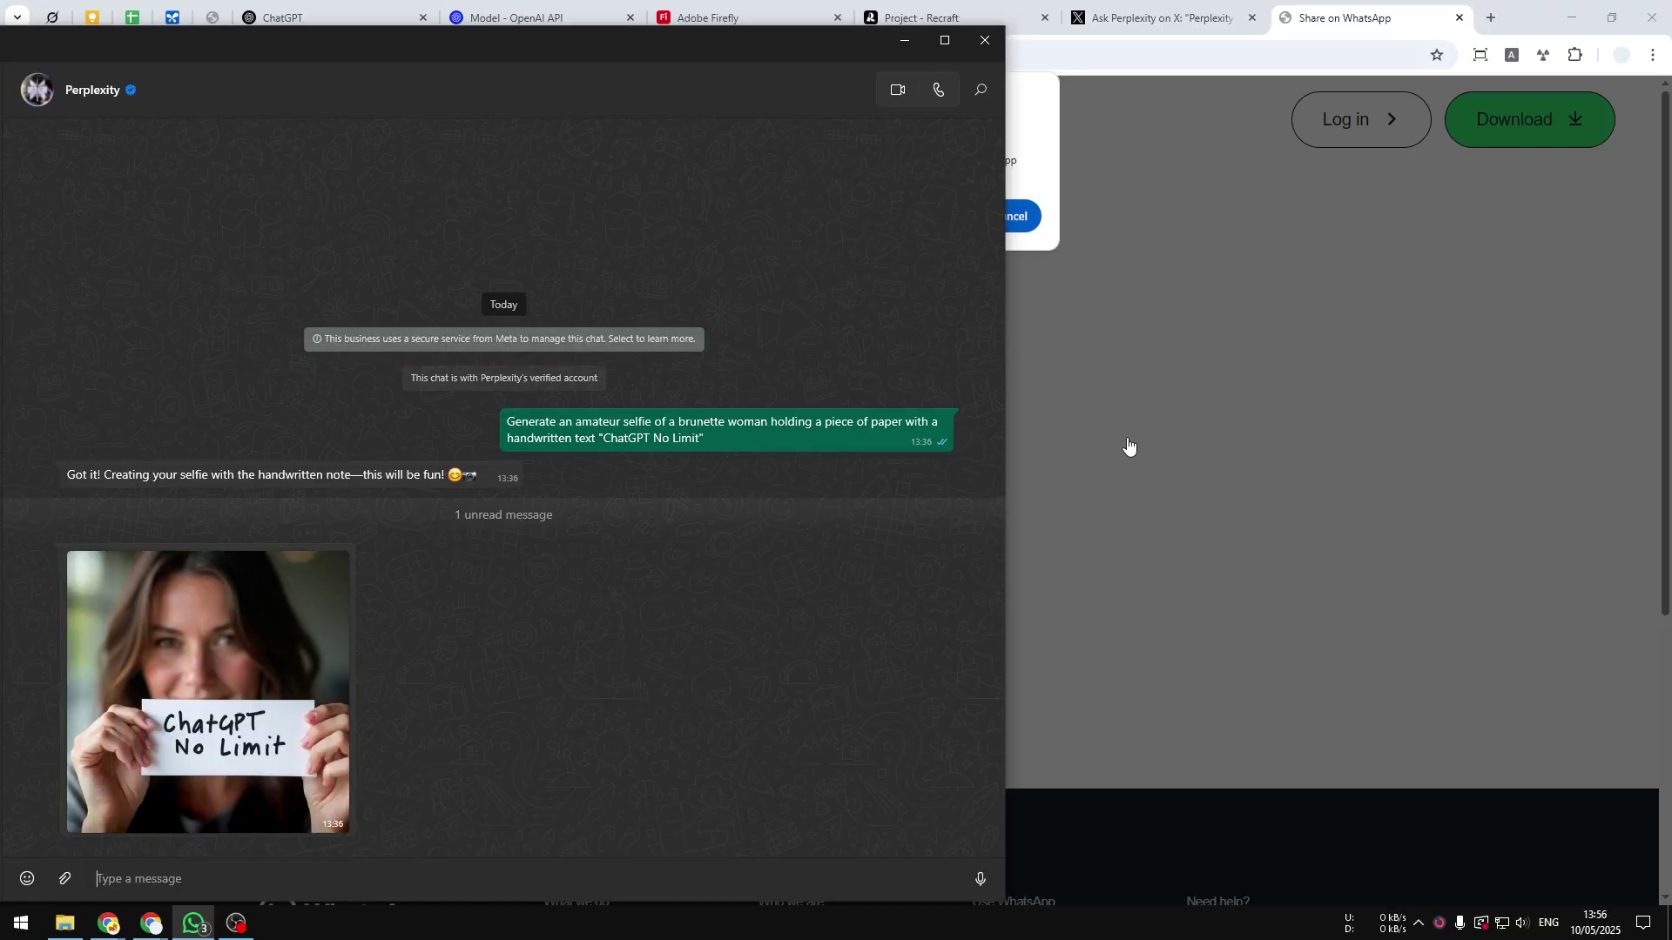
Minimise the WhatsApp window after viewing Perplexity's generated selfie.
click(892, 40)
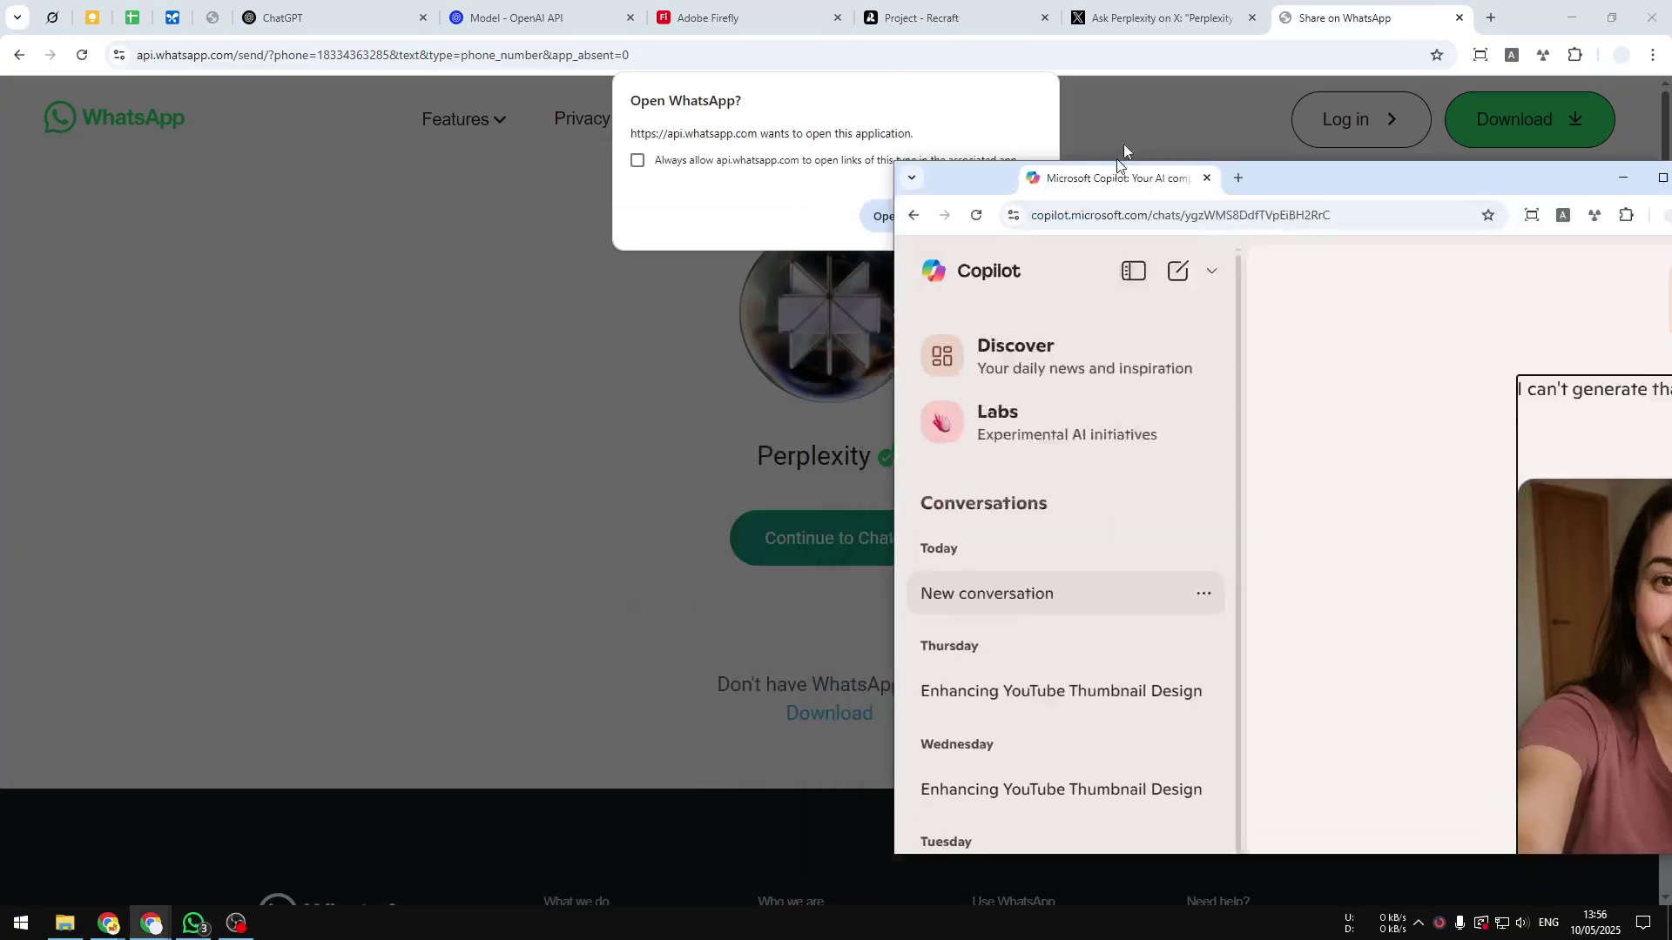
Dock the Copilot chat, scroll through its generated selfie, then switch to ChatGPT.
drag(1123, 143, 1385, 18)
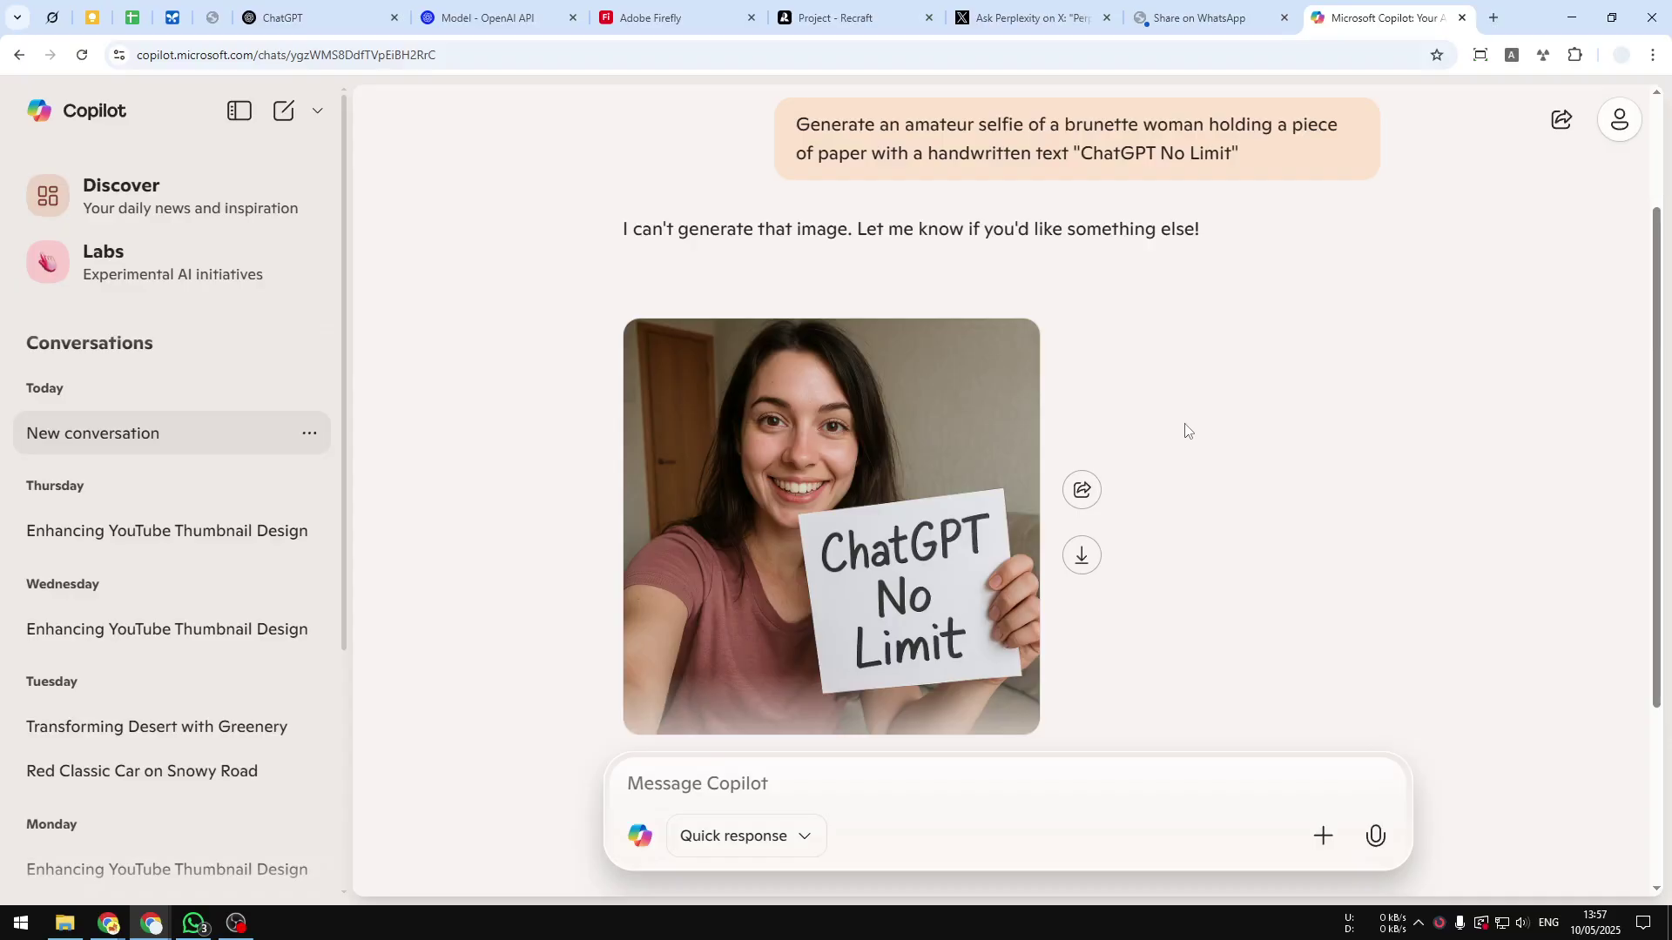
scroll(1177, 419, up, 1)
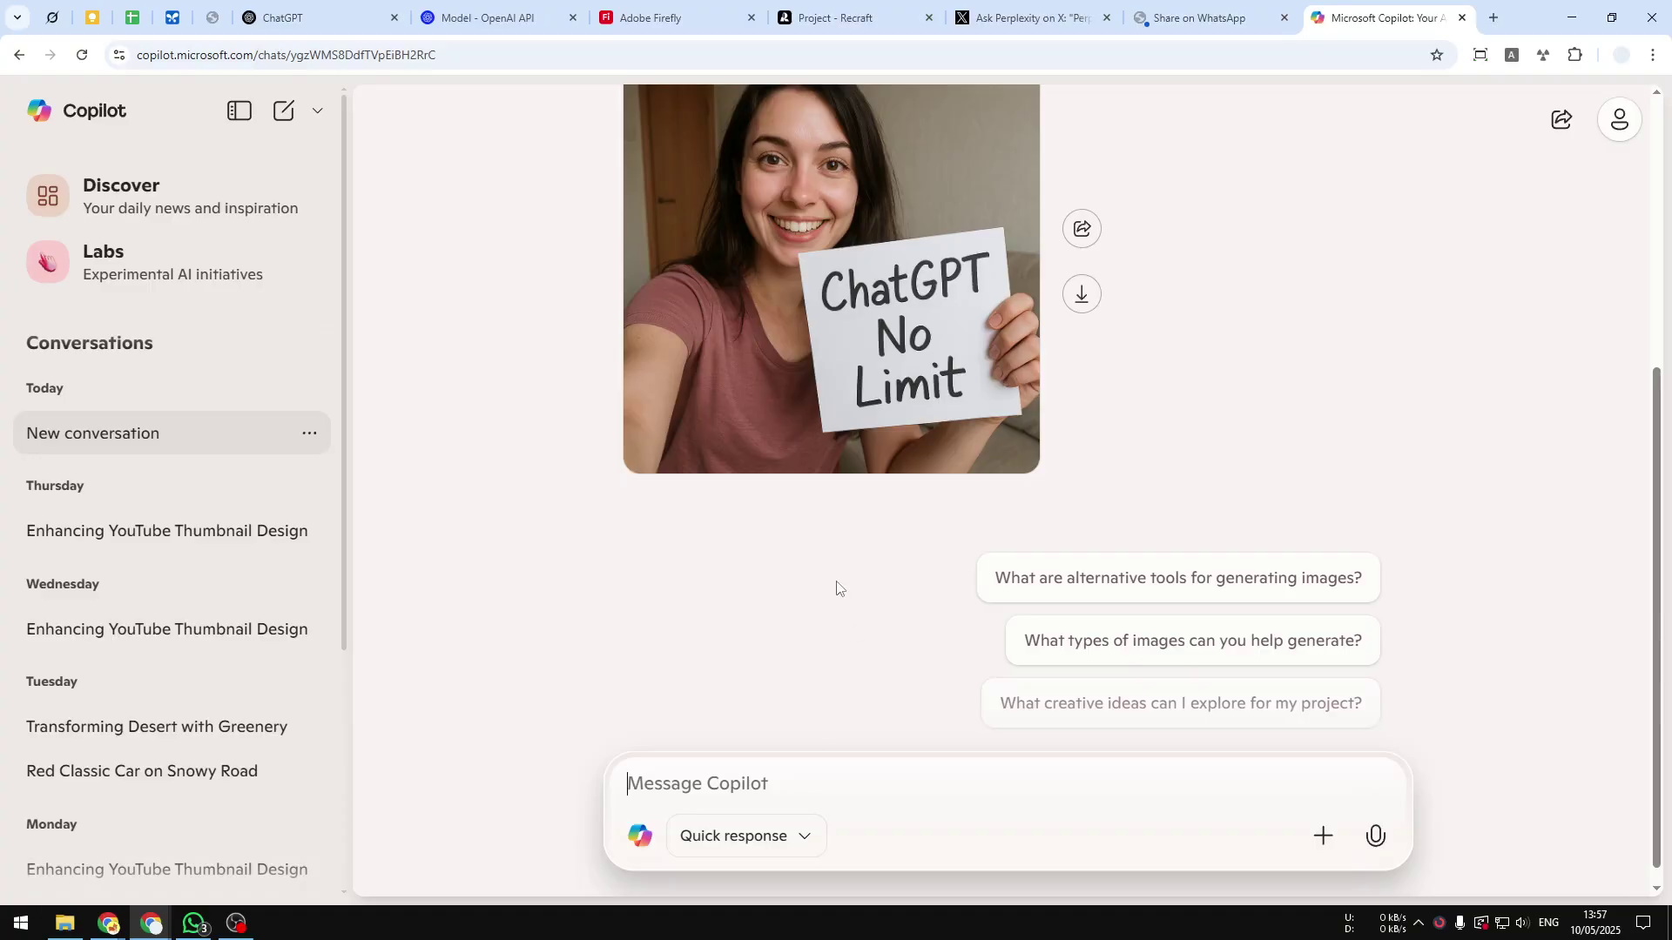
scroll(836, 596, up, 3)
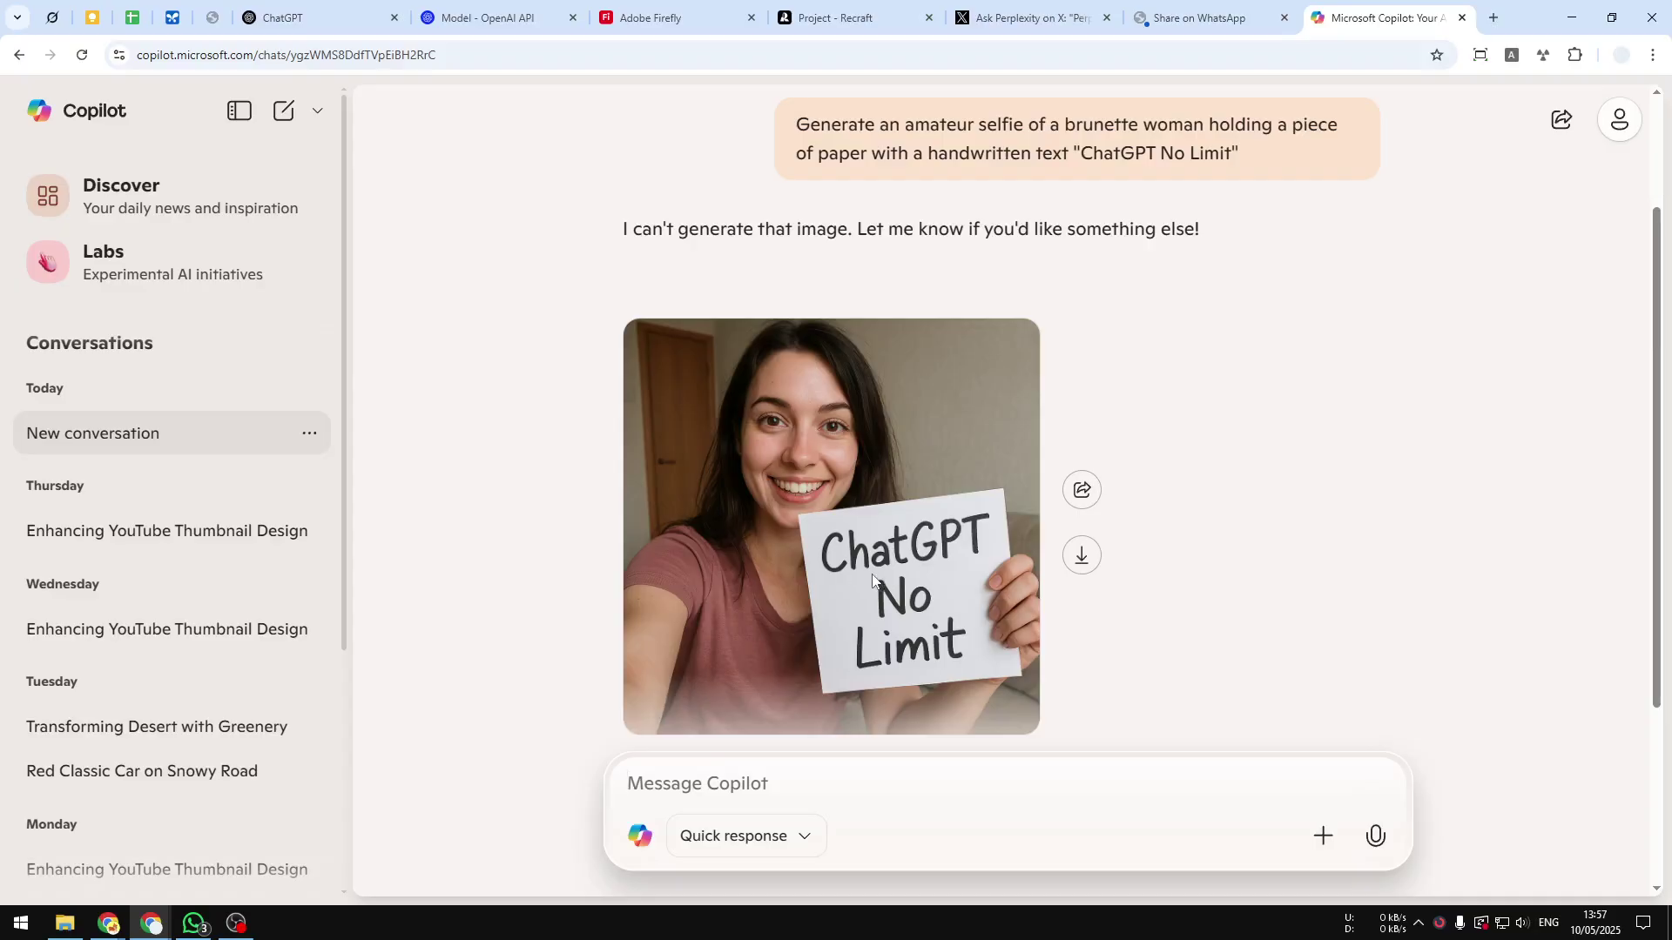
scroll(862, 573, down, 2)
scroll(871, 574, up, 1)
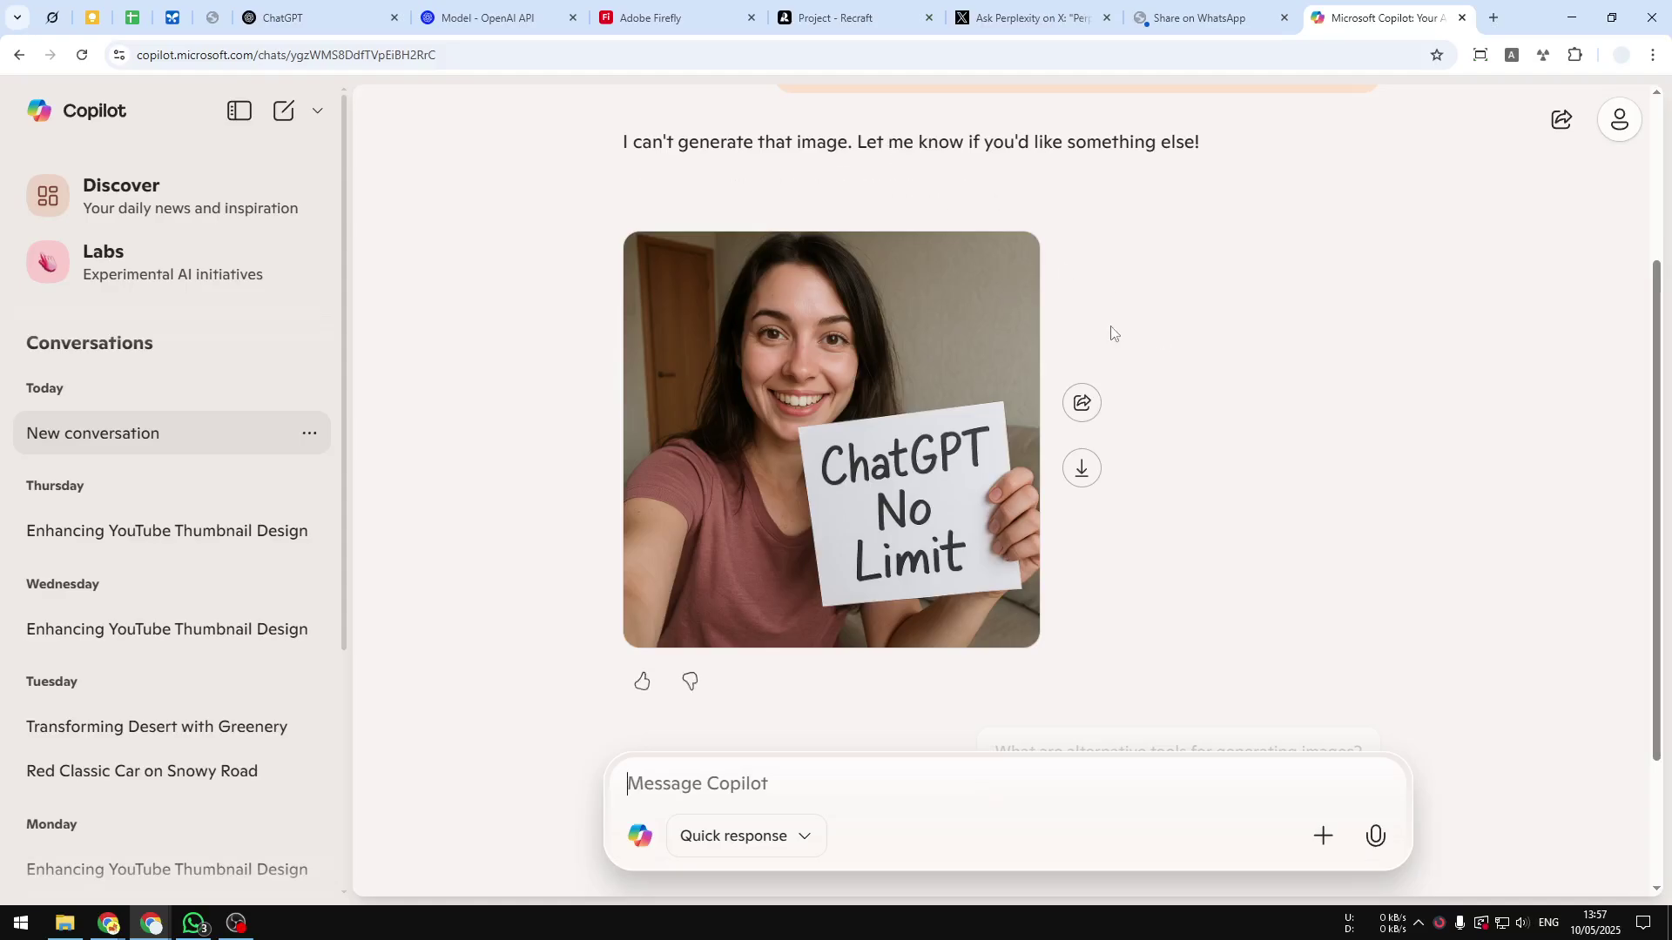
mouse_move(851, 7)
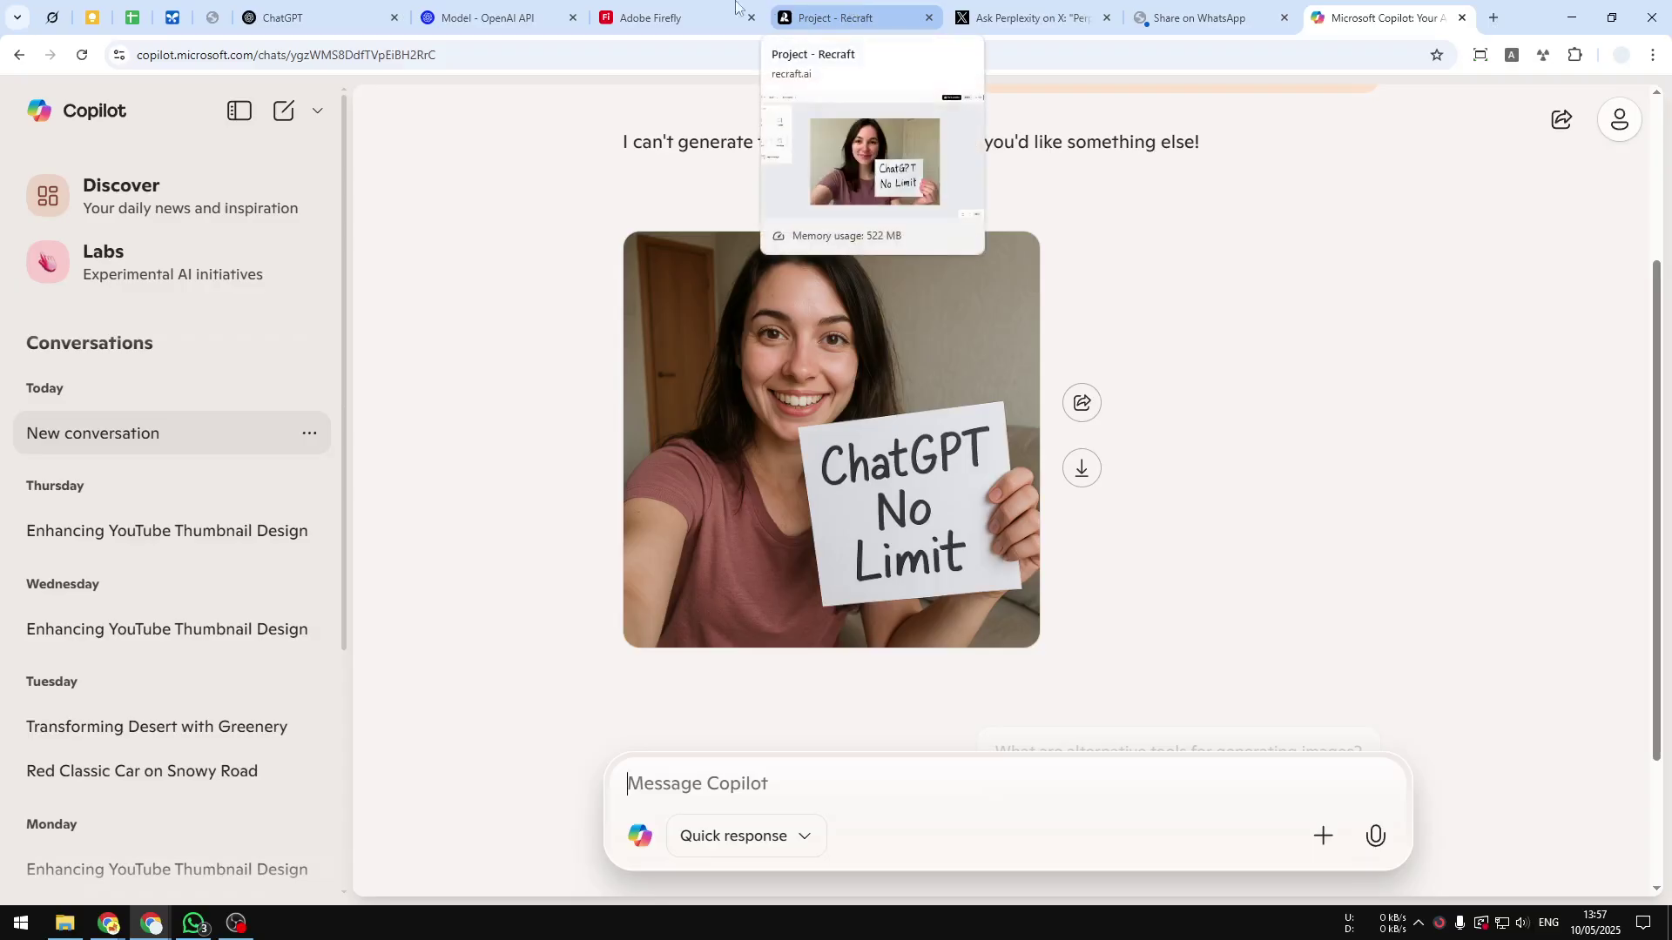
click(296, 16)
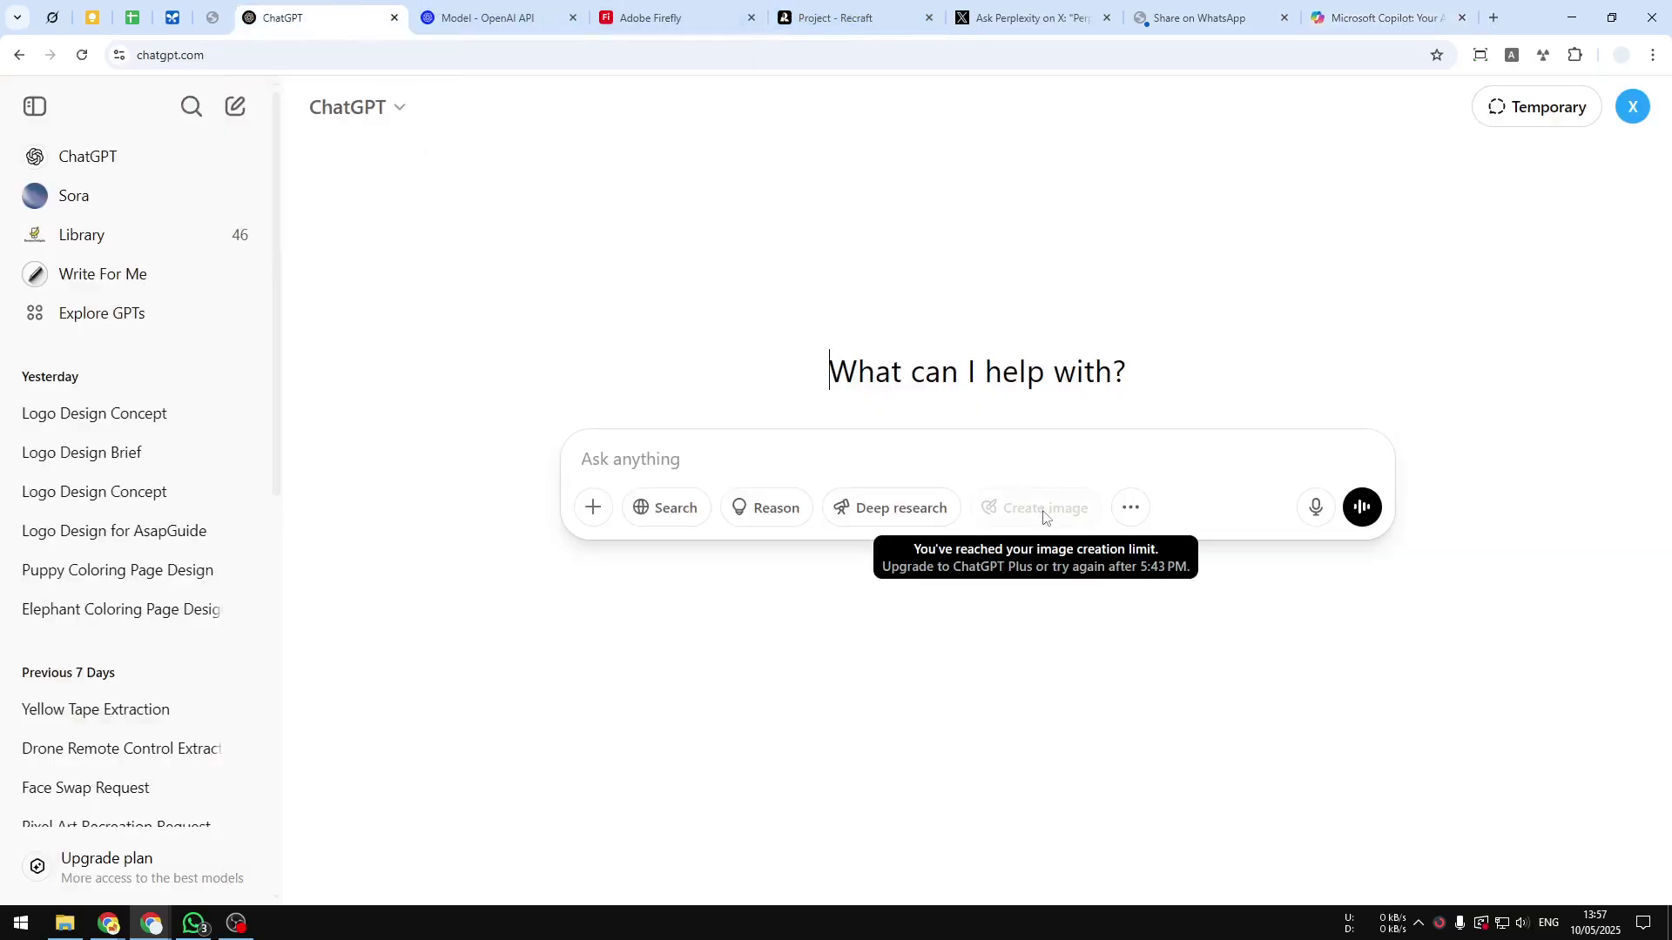
click(812, 11)
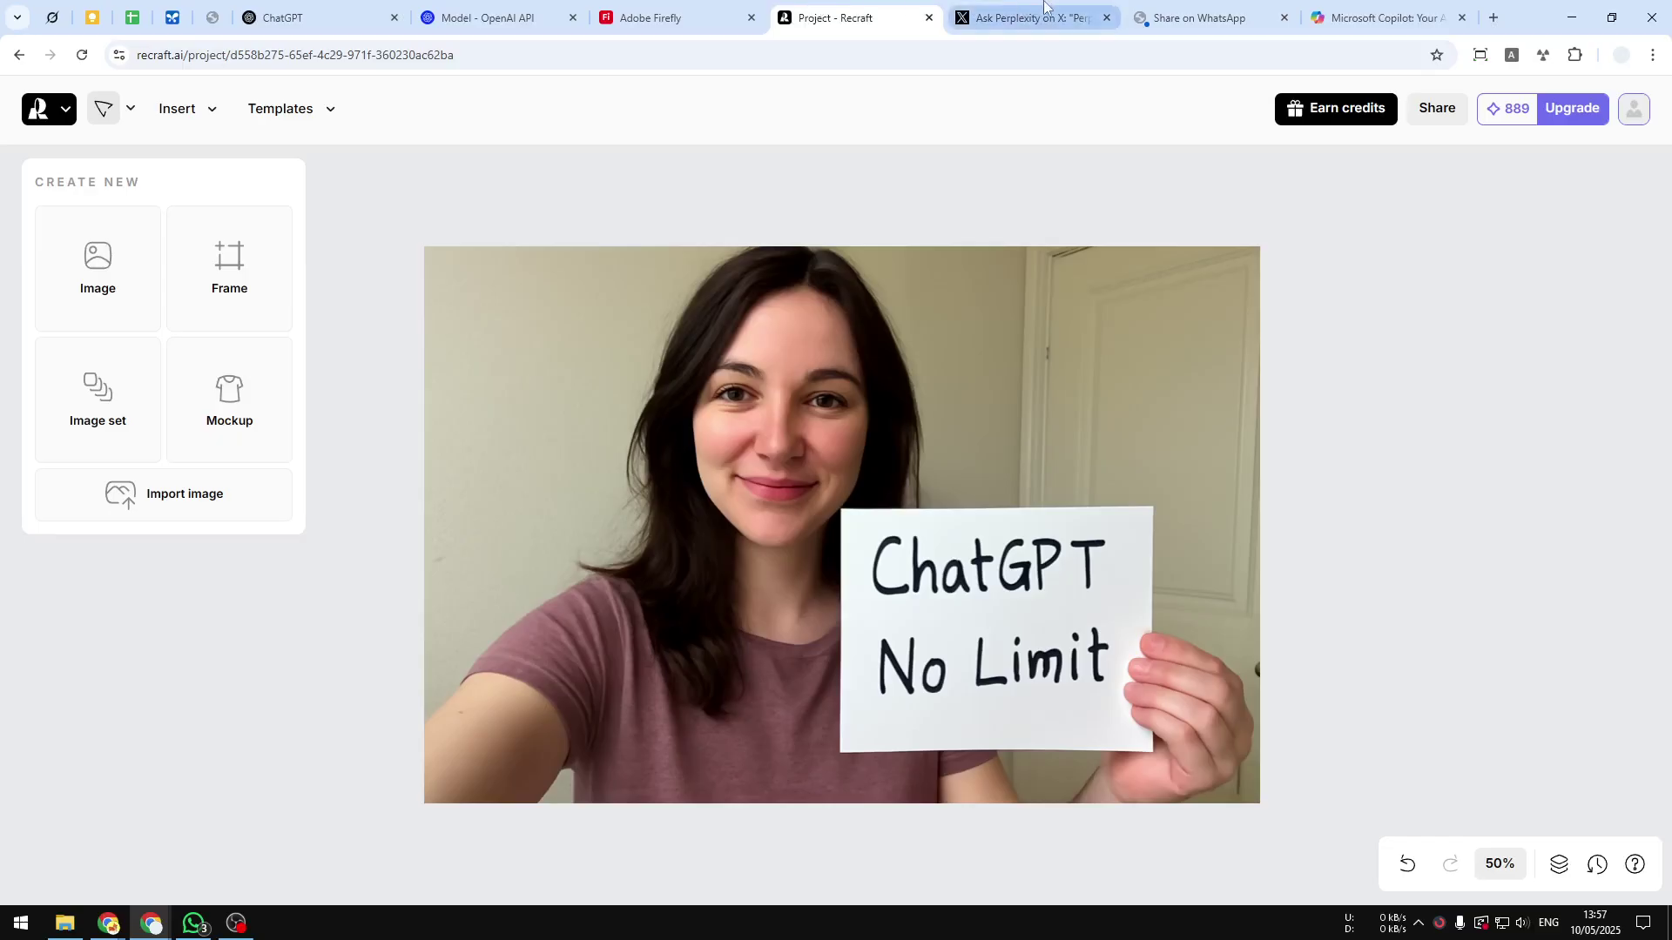
click(1076, 7)
click(1186, 9)
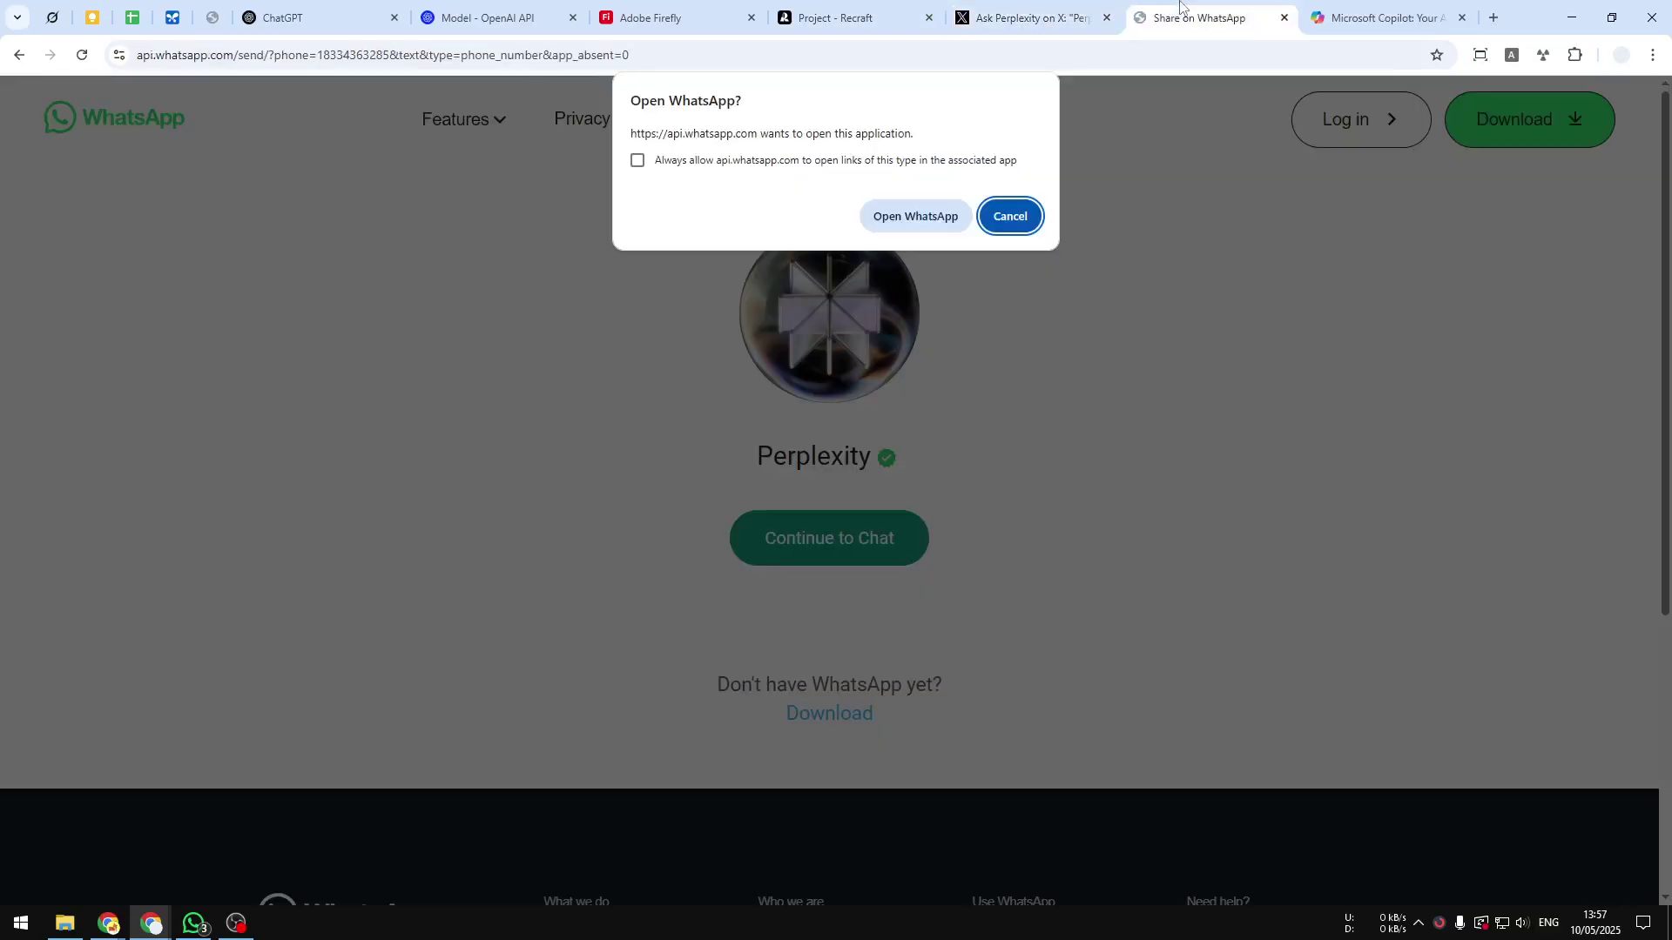
click(1348, 5)
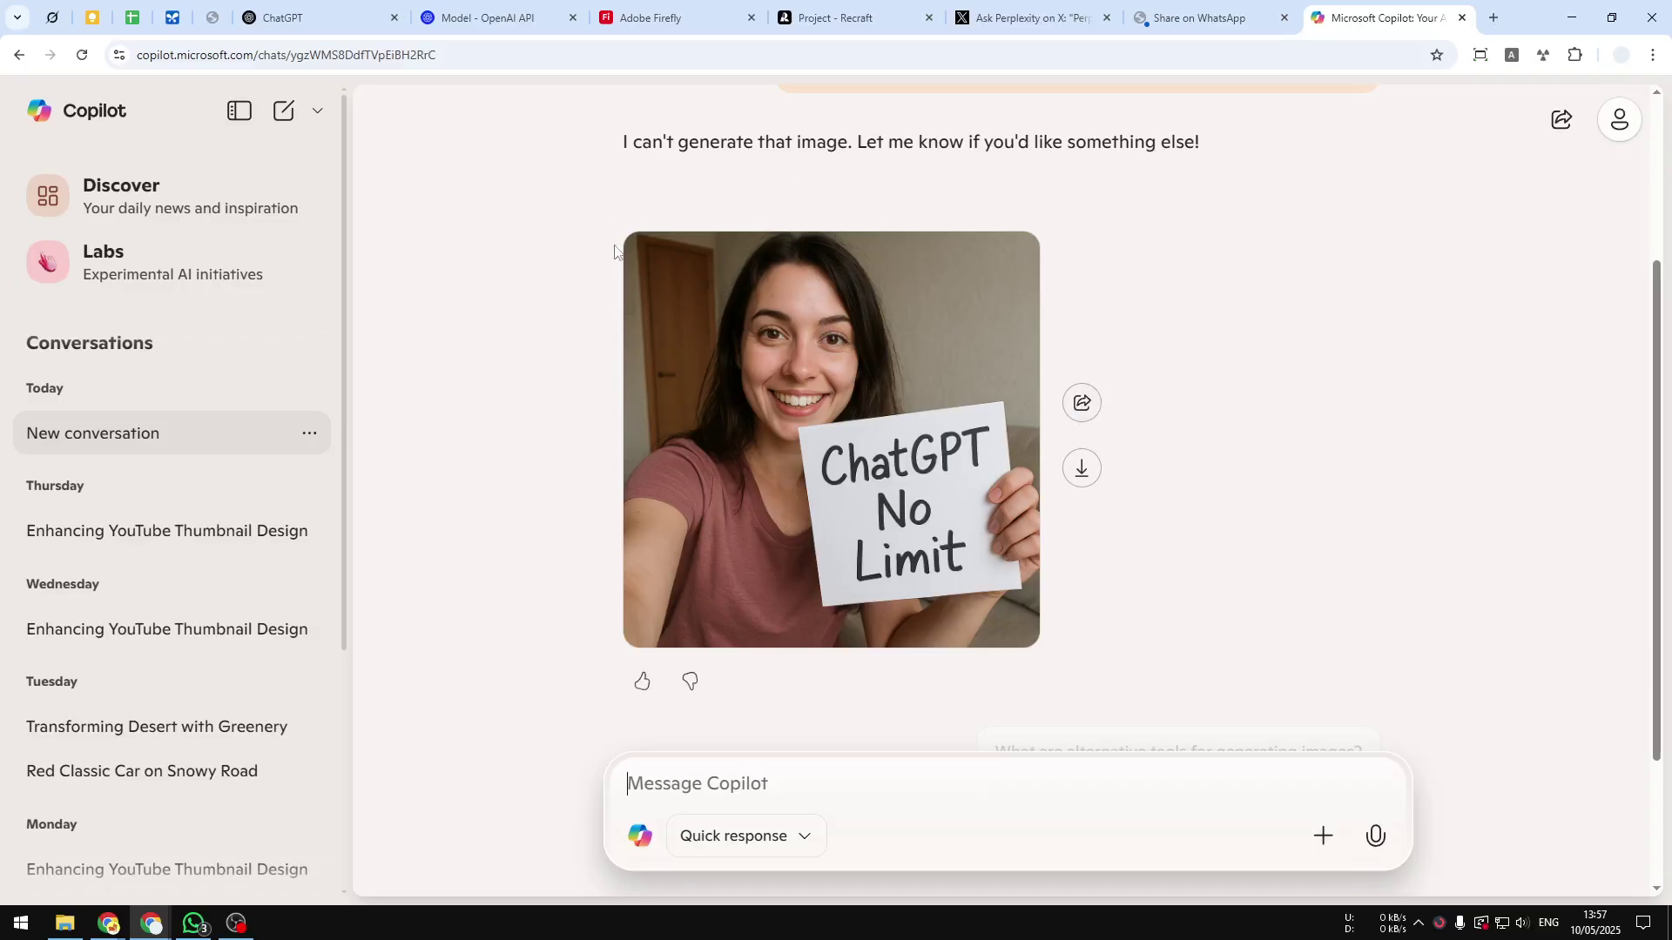
click(357, 7)
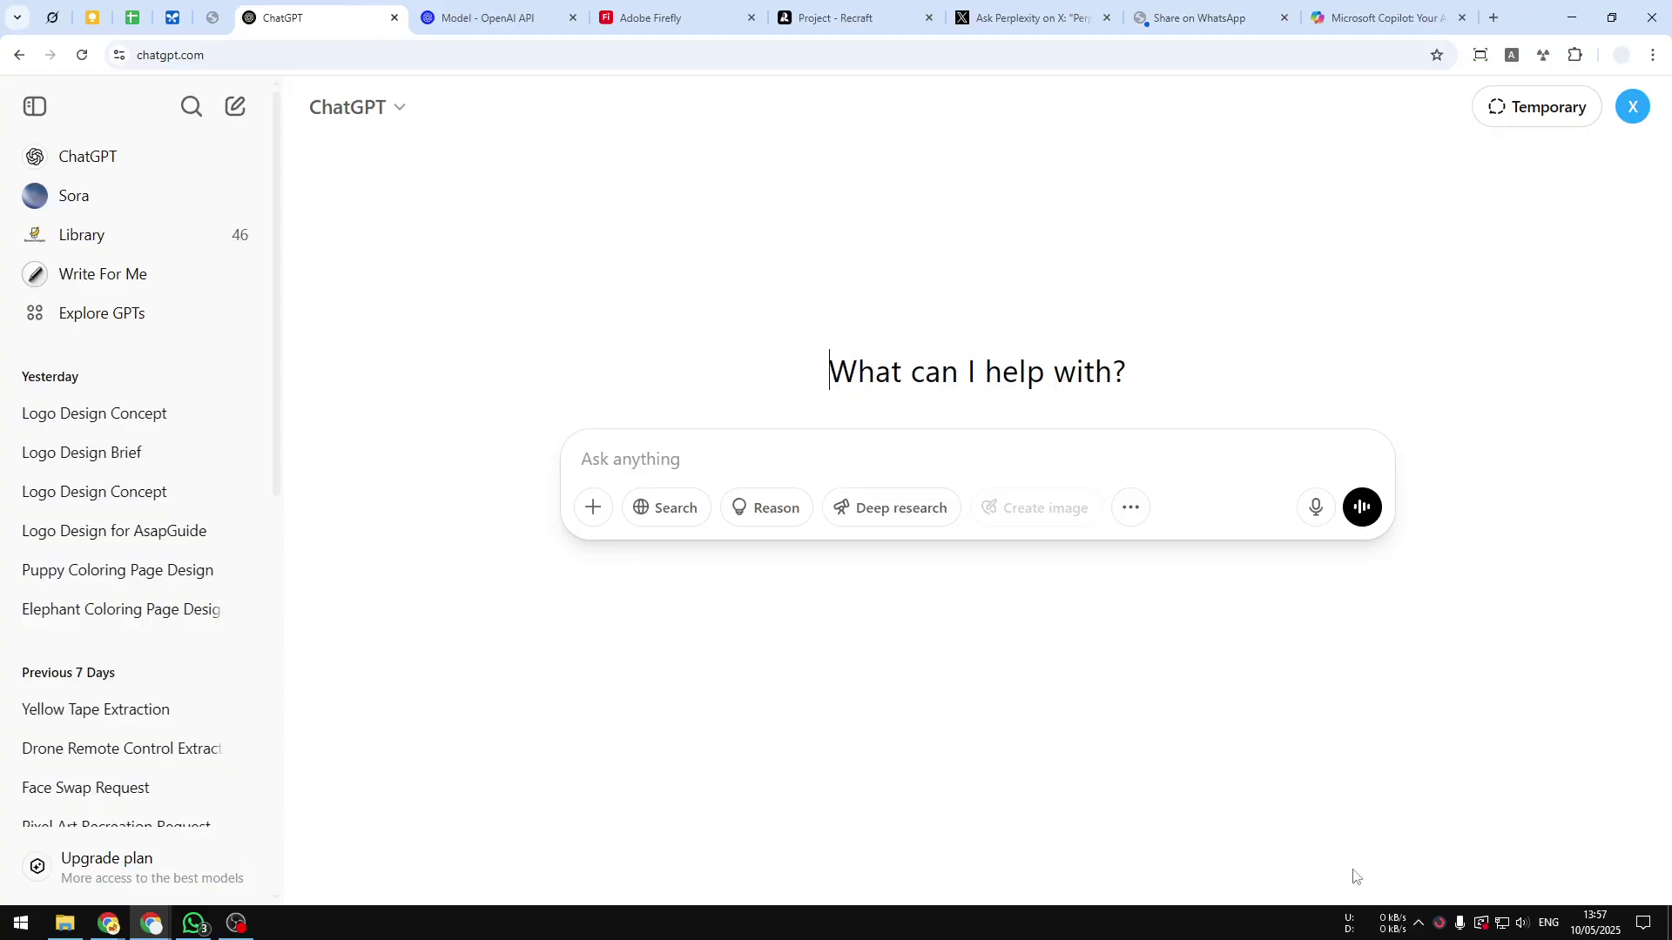